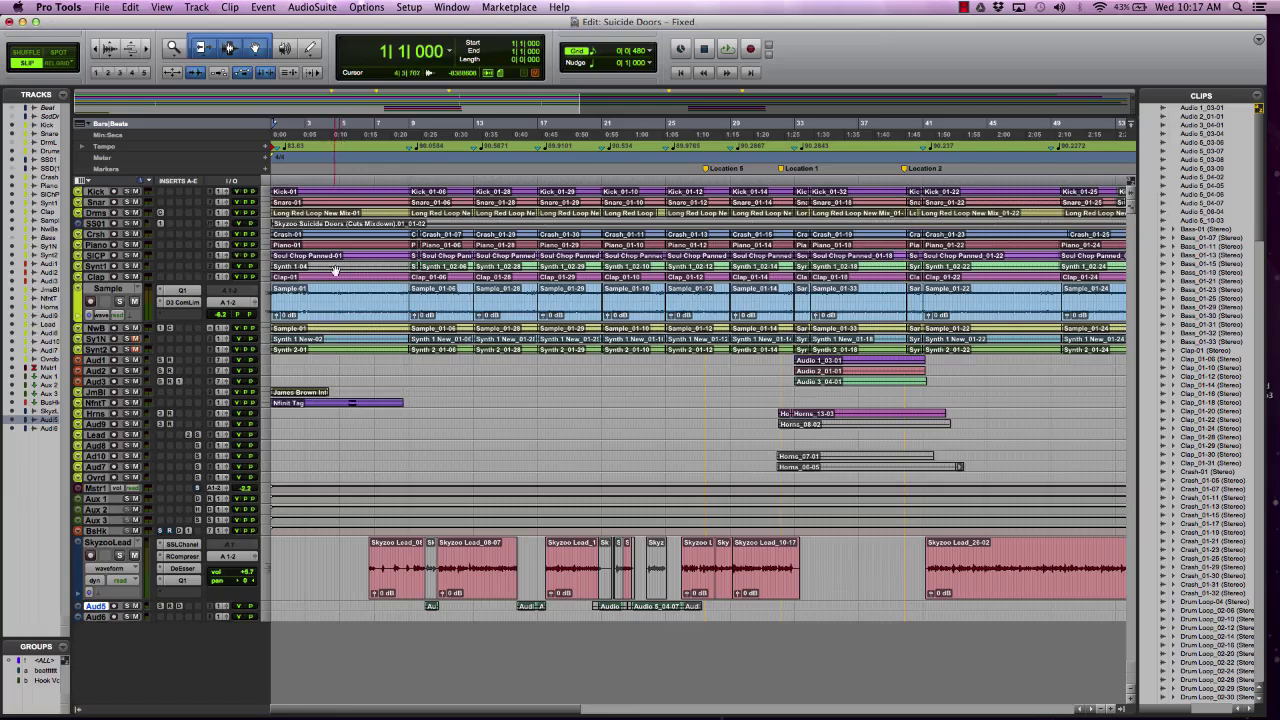
# Play the song from bar 9 and stop playback after a few bars.
pyautogui.click(411, 122)
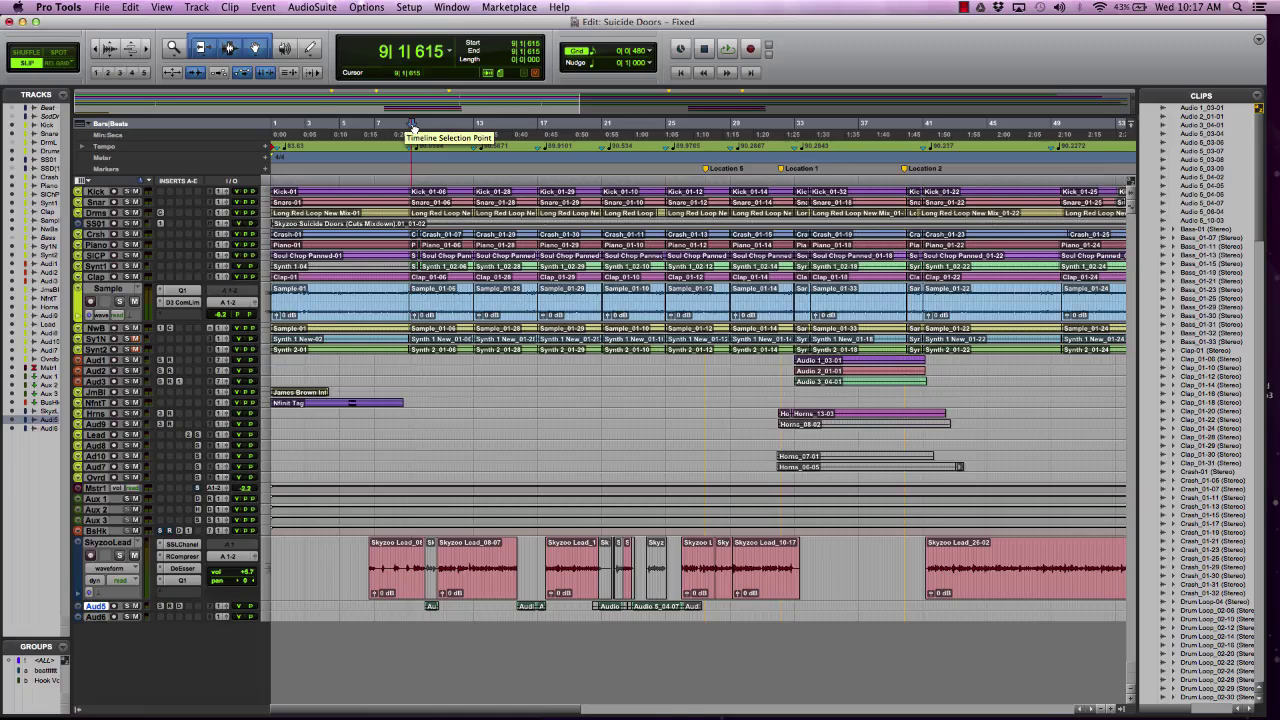
pyautogui.press('space')
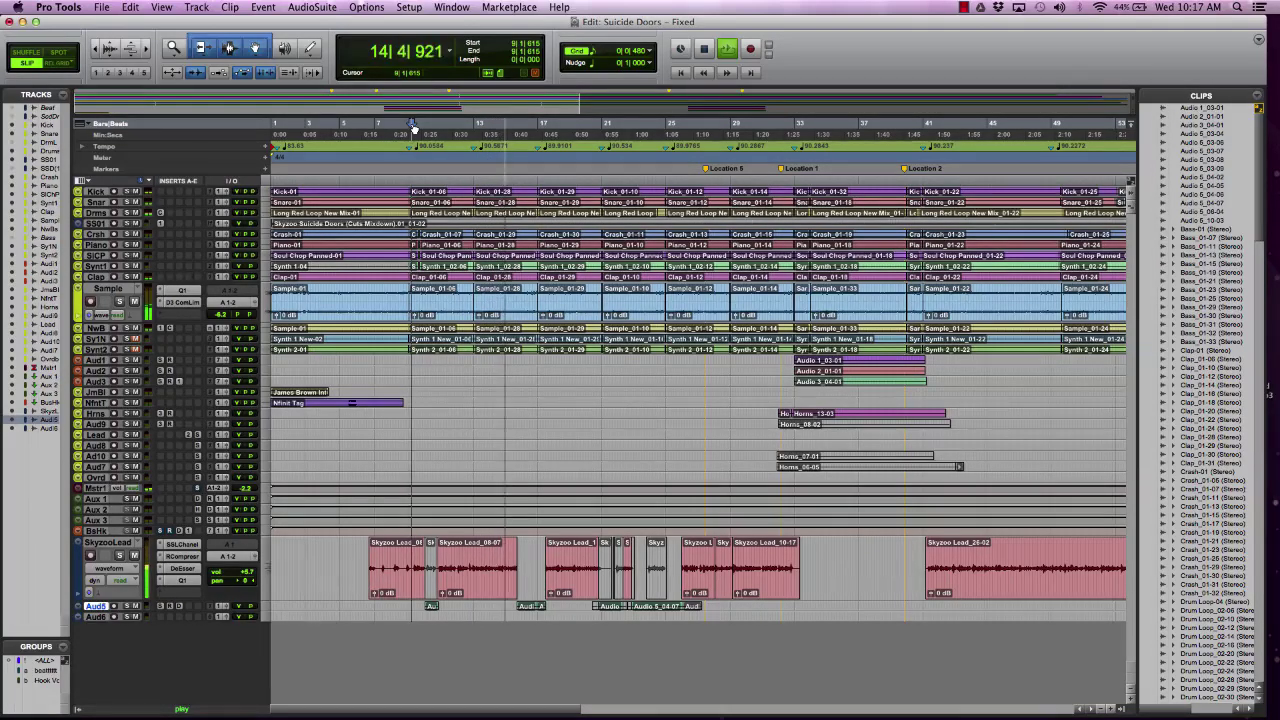
pyautogui.press('space')
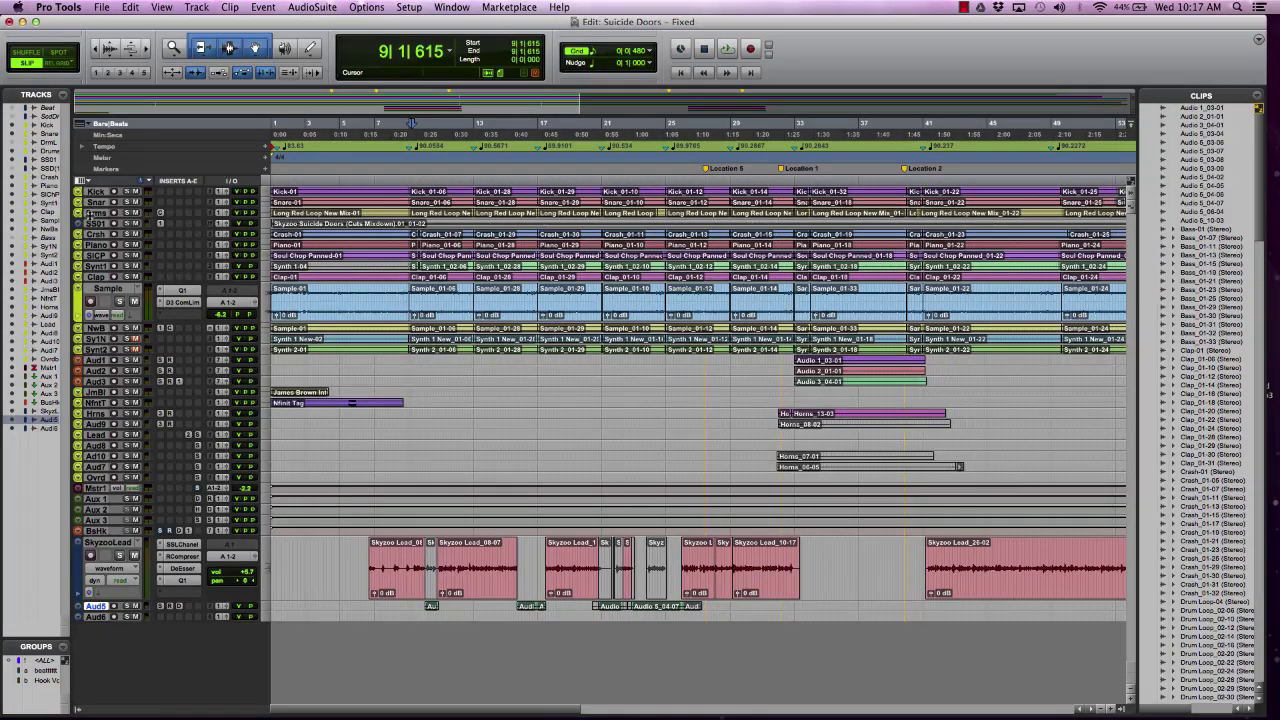
# Enlarge the Kick track and show the Sends A-E column in the Edit window.
pyautogui.moveTo(100, 196); pyautogui.dragTo(105, 247)
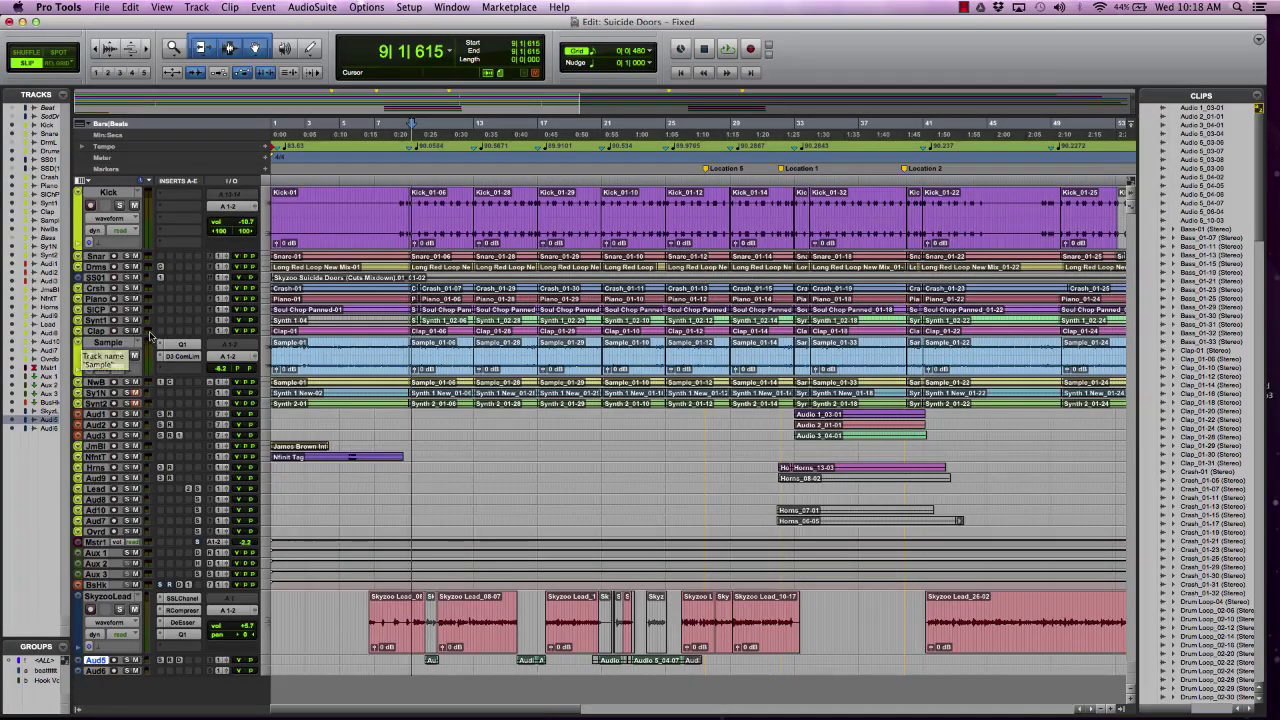
pyautogui.click(147, 182)
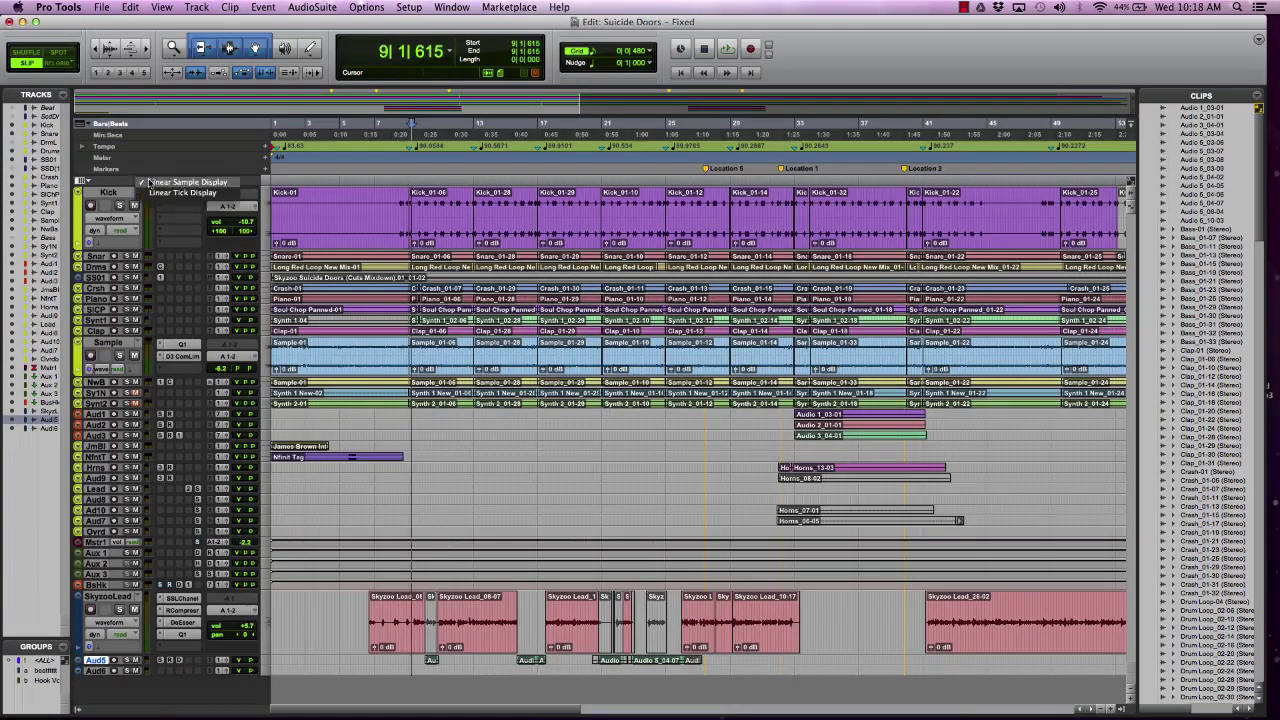
pyautogui.click(79, 181)
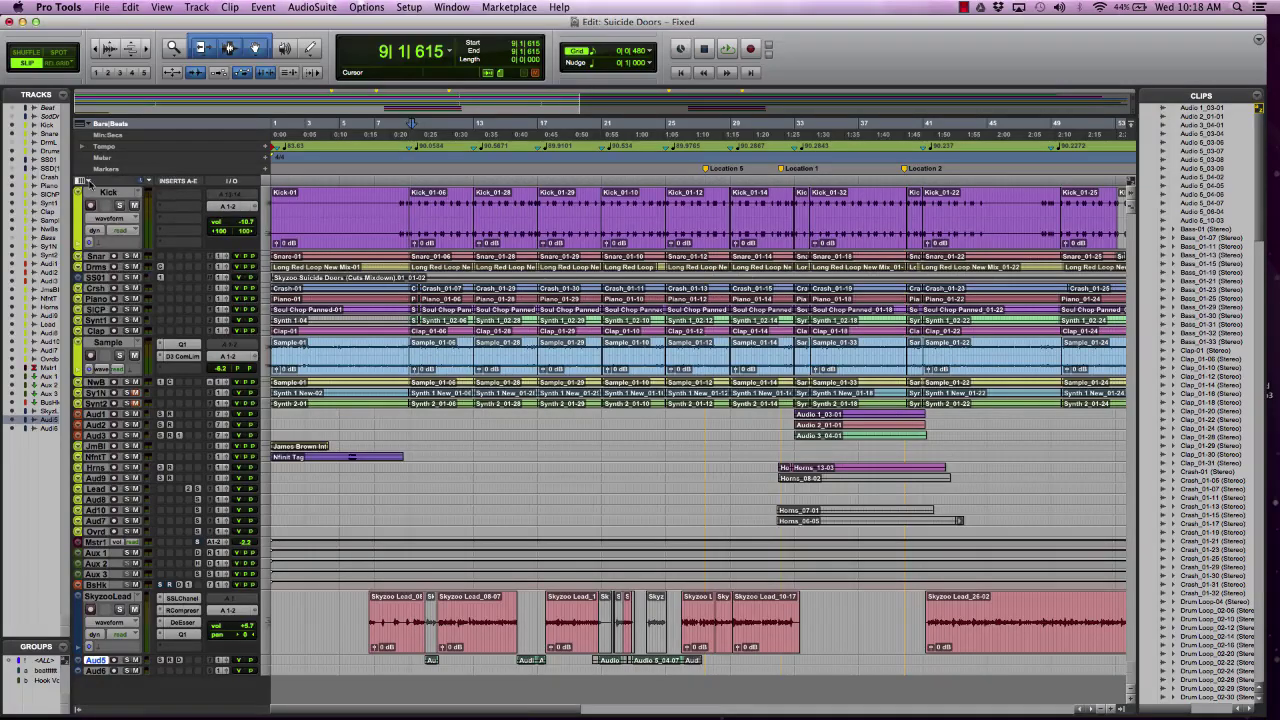
pyautogui.click(79, 181)
pyautogui.click(104, 235)
pyautogui.click(131, 195)
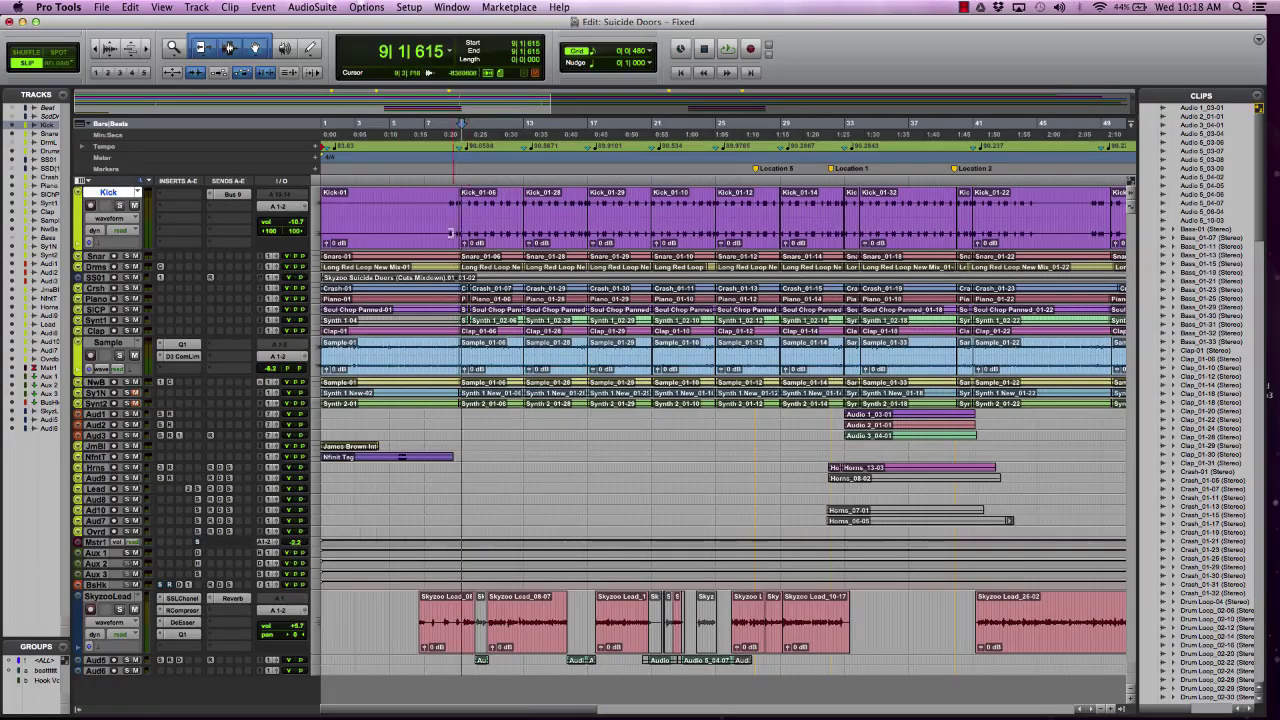
# Increase the heights of the New Bass and Drums tracks.
pyautogui.click(110, 344)
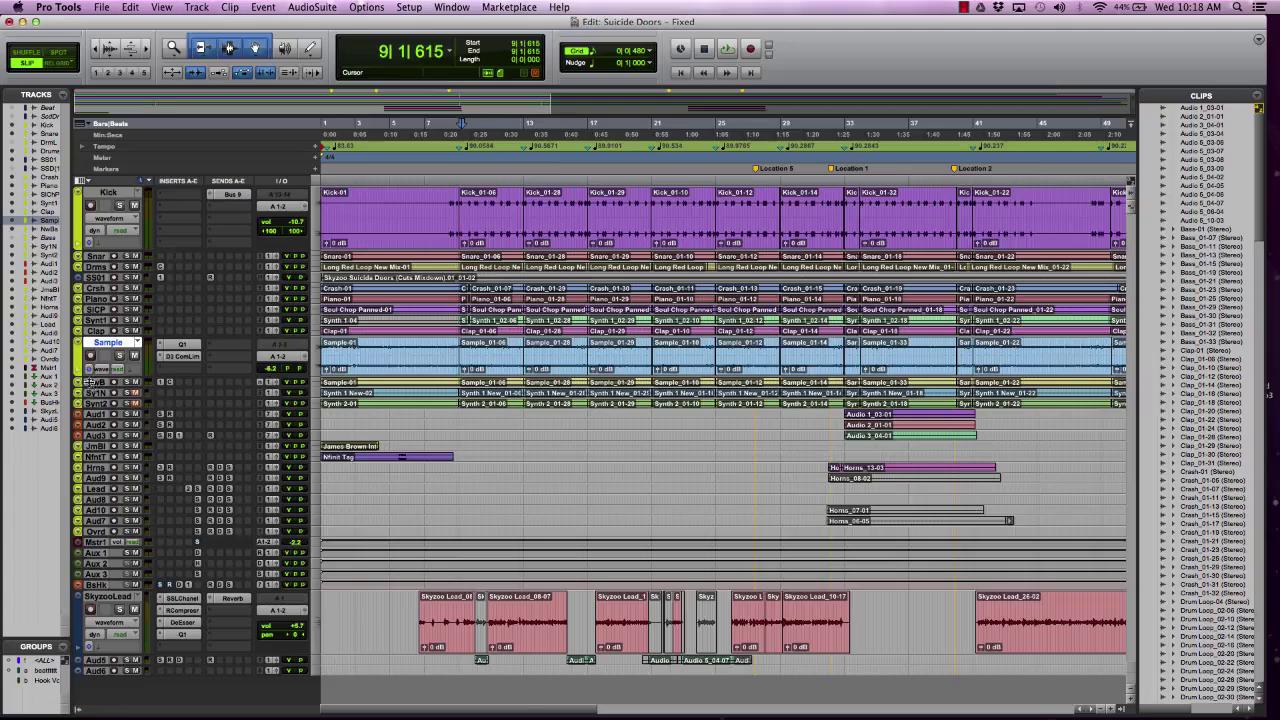
pyautogui.moveTo(95, 386); pyautogui.dragTo(90, 430)
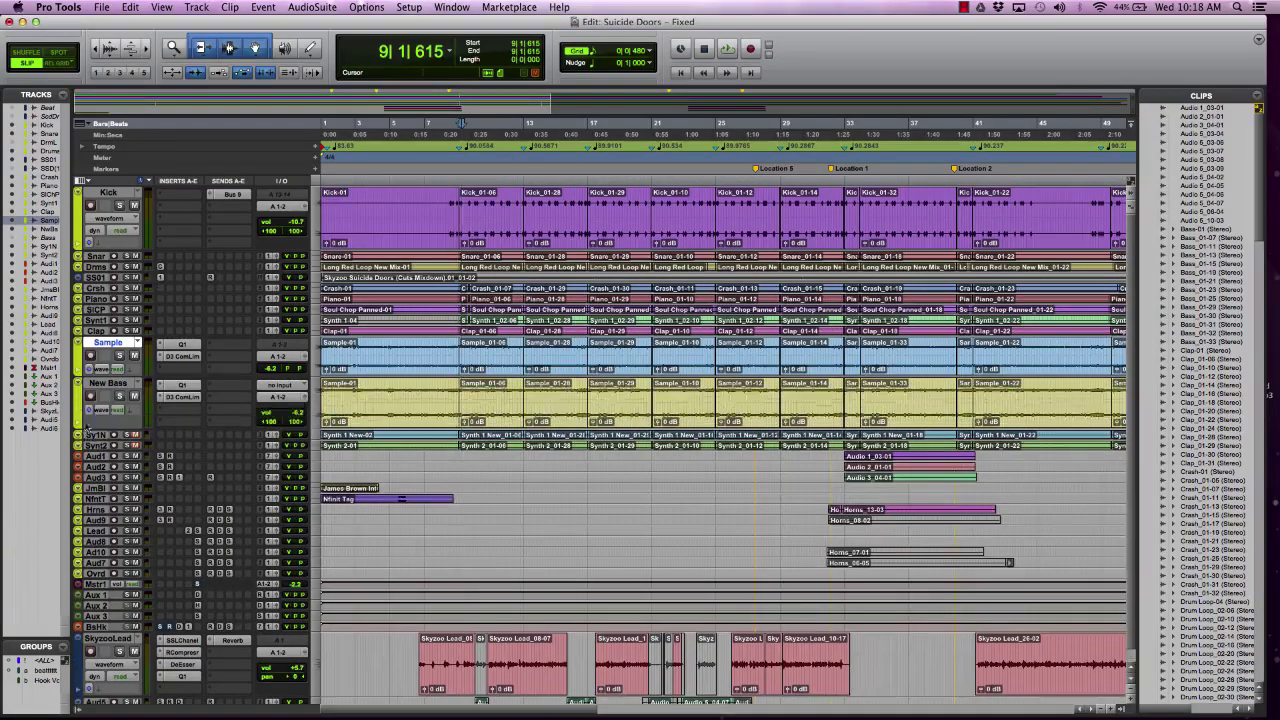
pyautogui.click(97, 267)
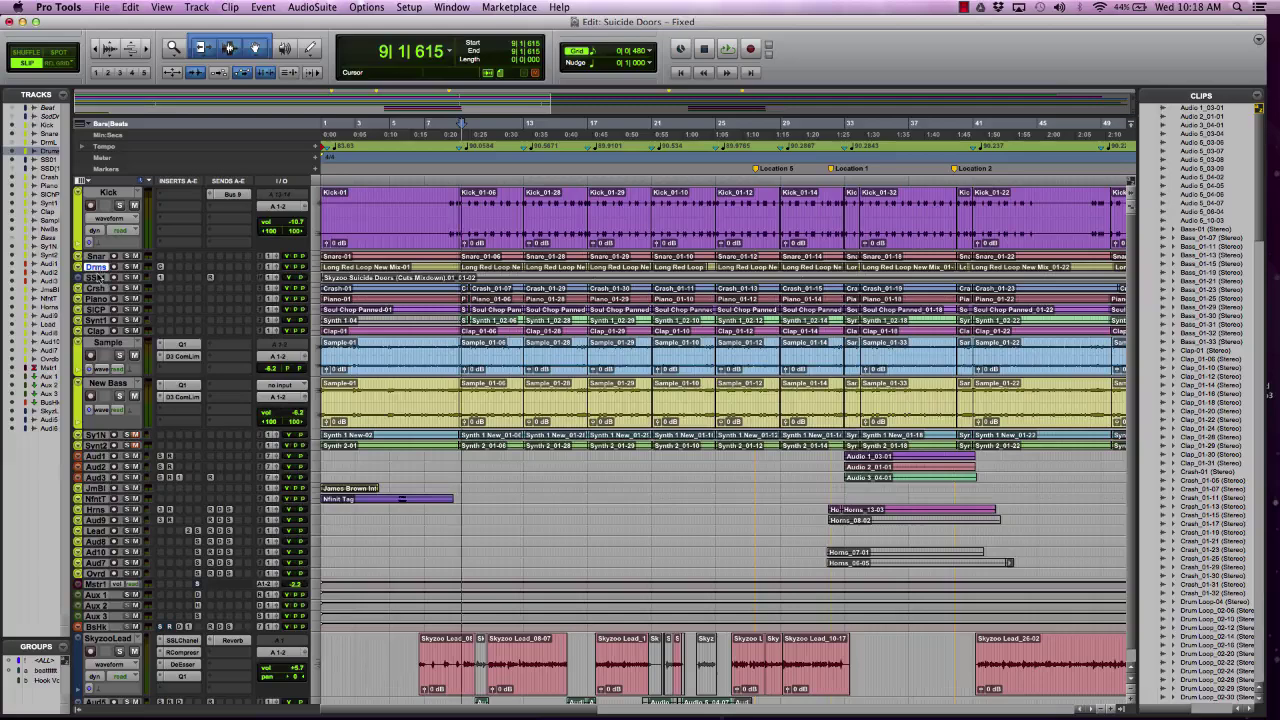
pyautogui.moveTo(98, 274); pyautogui.dragTo(98, 300)
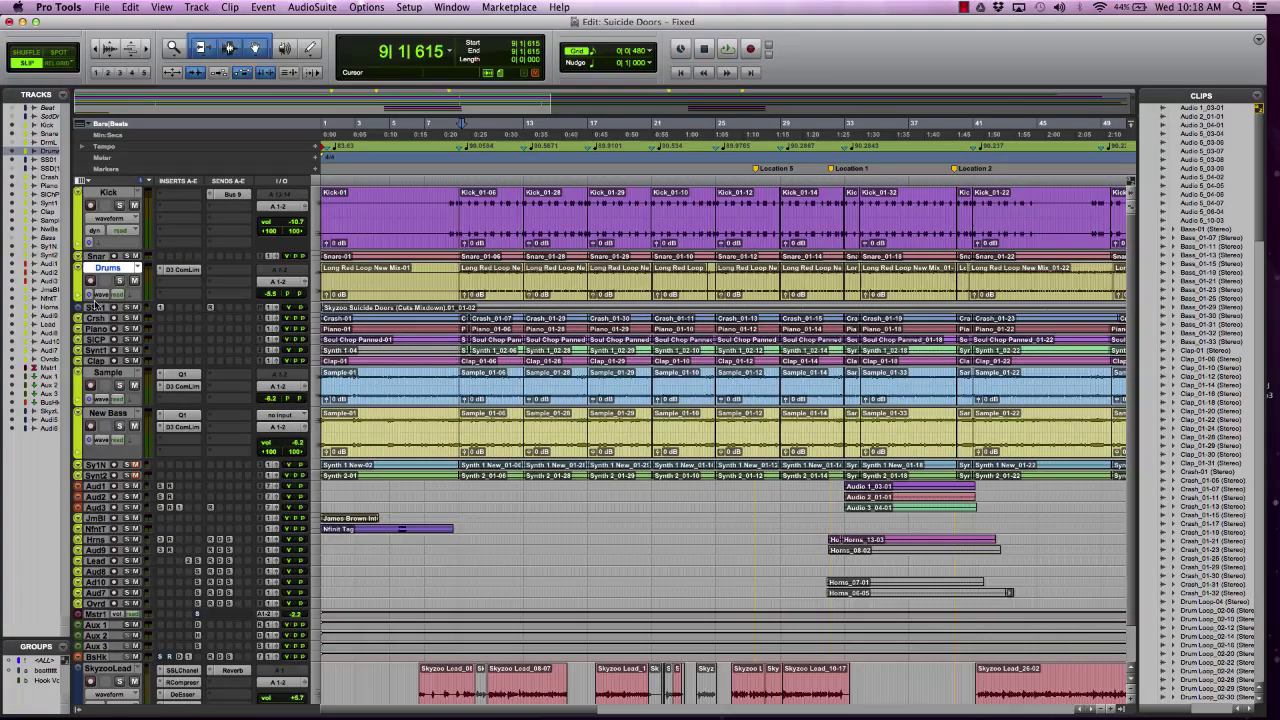
# View the compressor inserts on the Drums and Sample tracks, and play from bar 9 to watch the Sample compressor work.
pyautogui.click(185, 270)
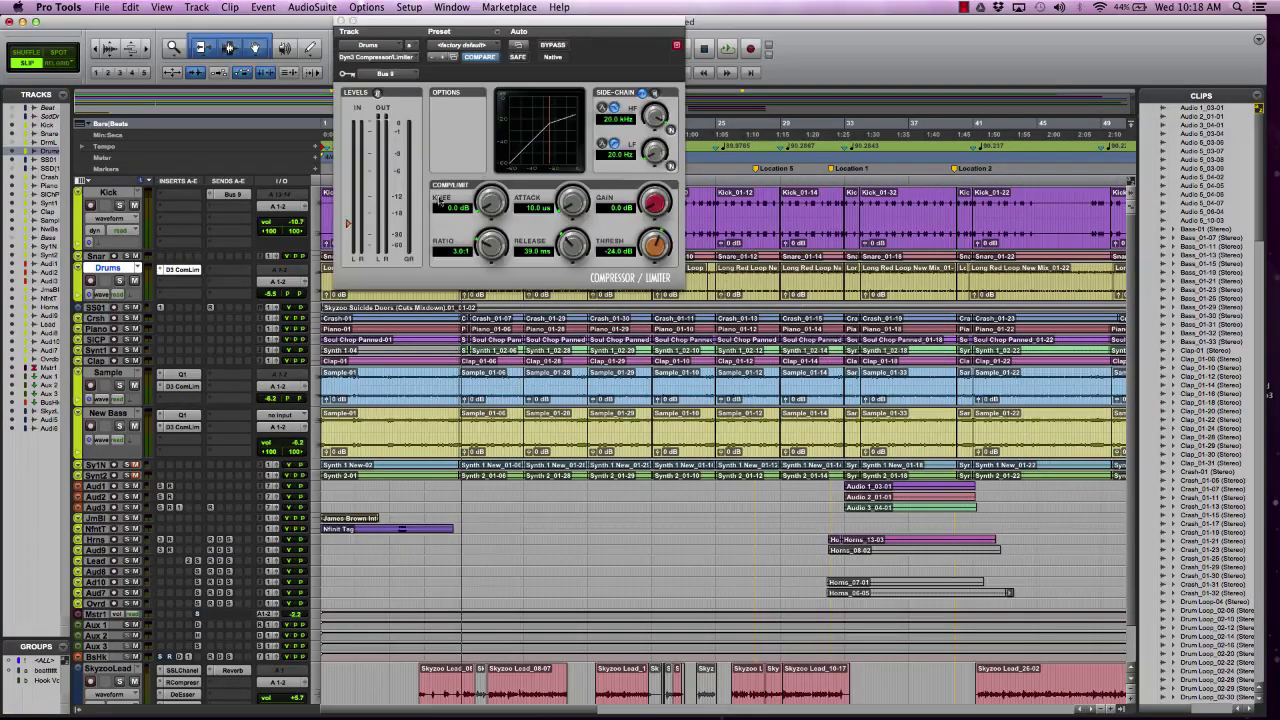
pyautogui.moveTo(555, 35); pyautogui.dragTo(689, 190)
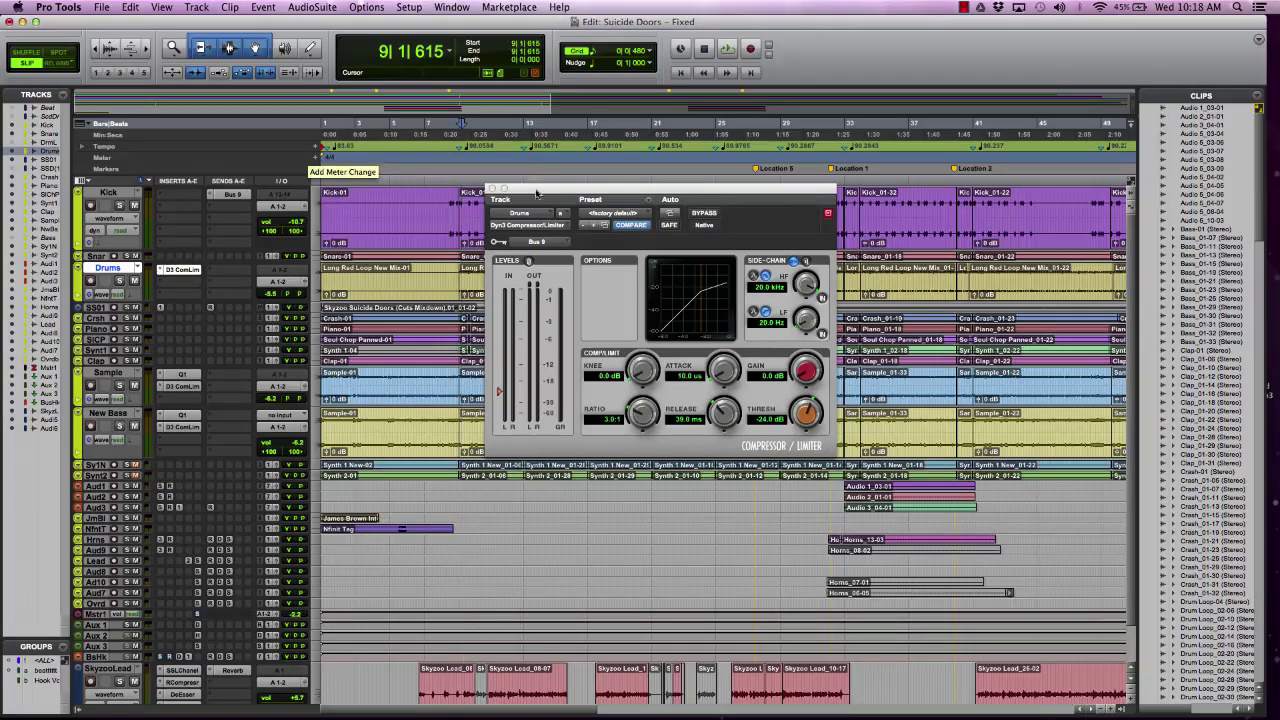
pyautogui.click(181, 387)
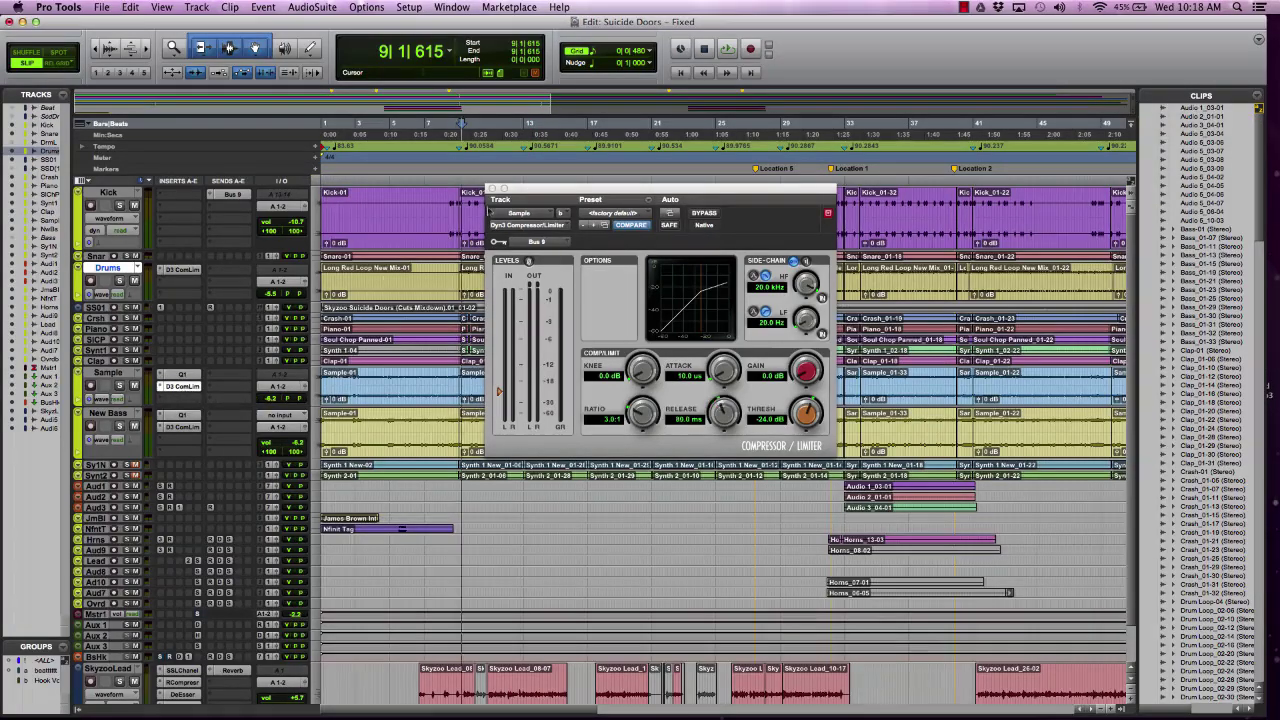
pyautogui.moveTo(521, 190); pyautogui.dragTo(624, 224)
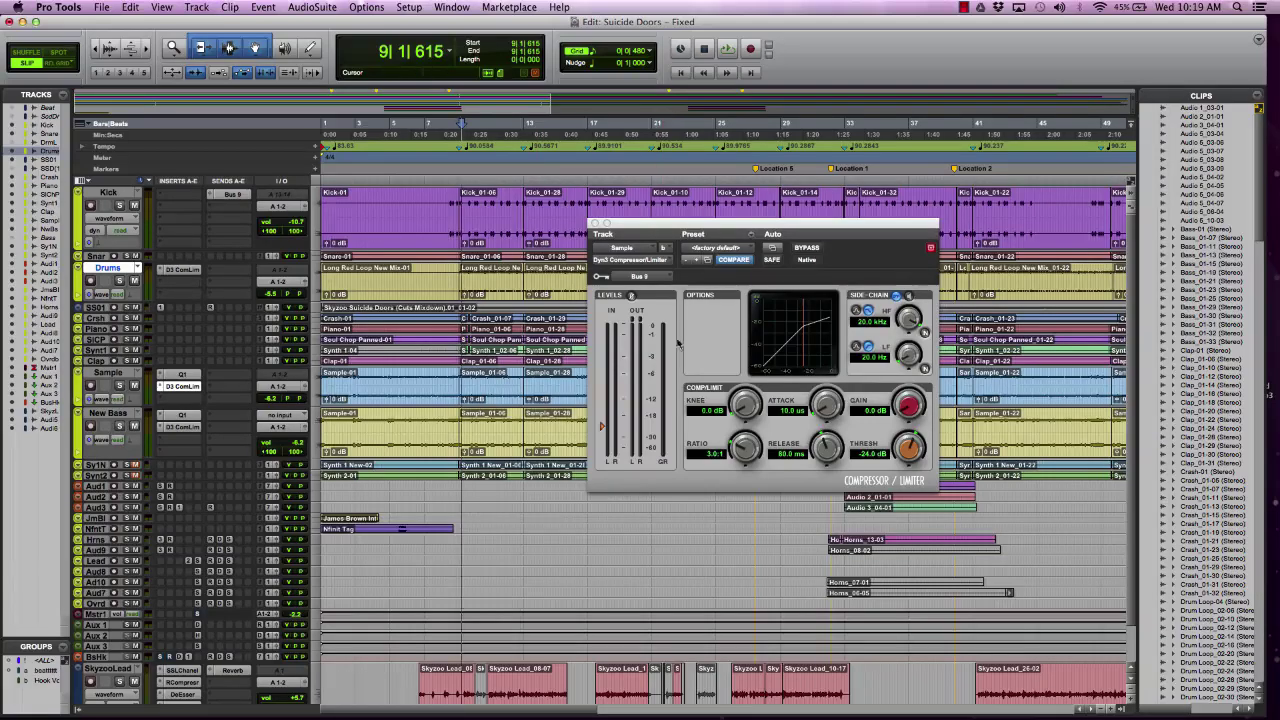
pyautogui.press('space')
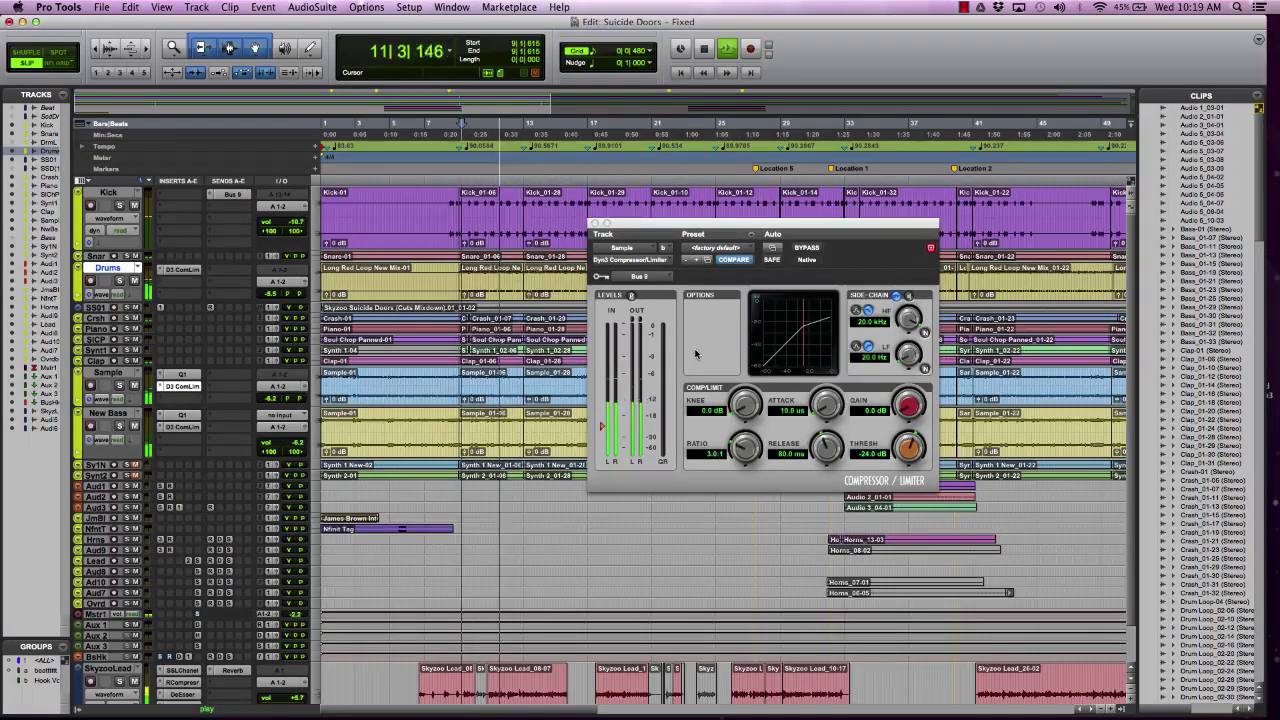
pyautogui.press('space')
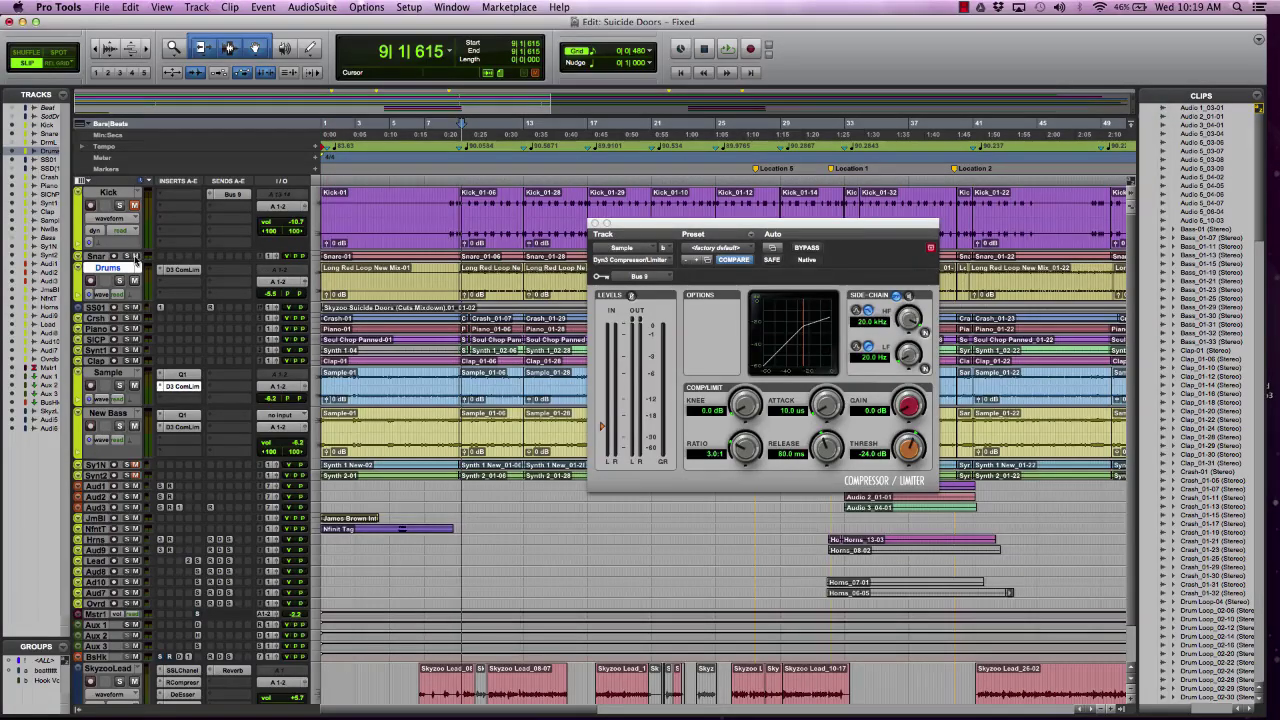
# Enlarge the Snare track and play the song from bar 9 with the kick muted.
pyautogui.moveTo(100, 262); pyautogui.dragTo(98, 292)
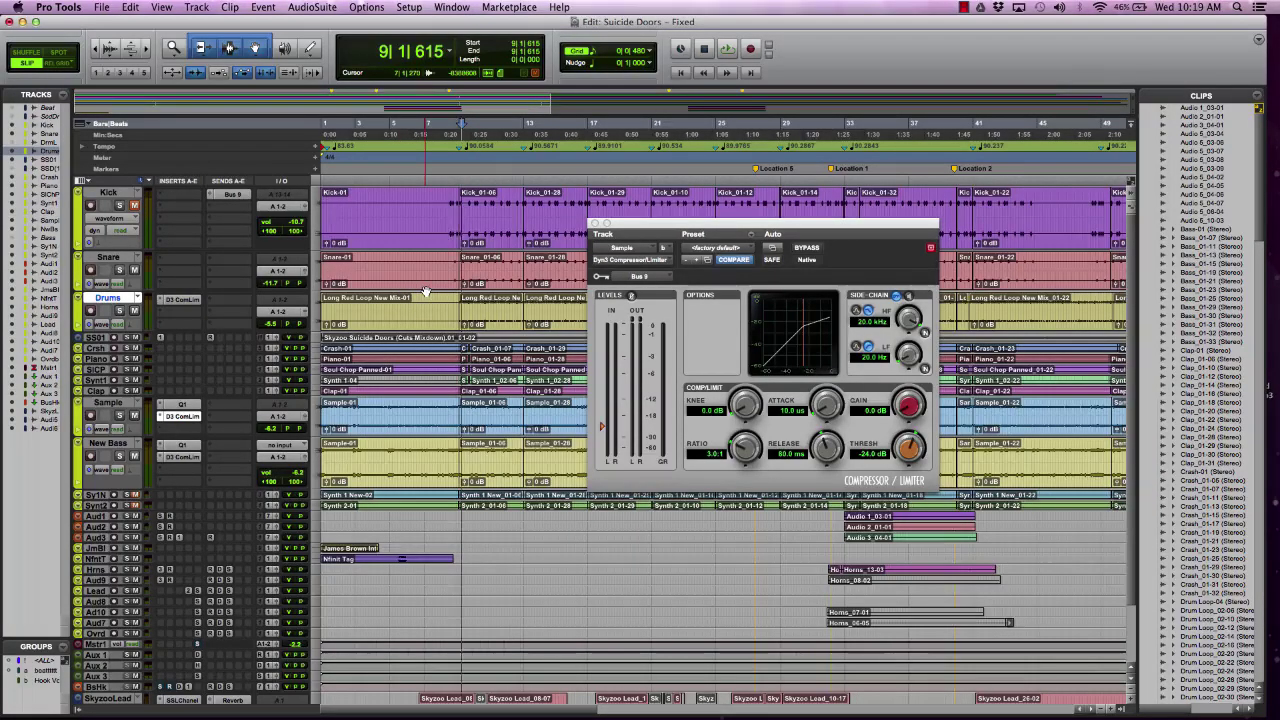
pyautogui.press('space')
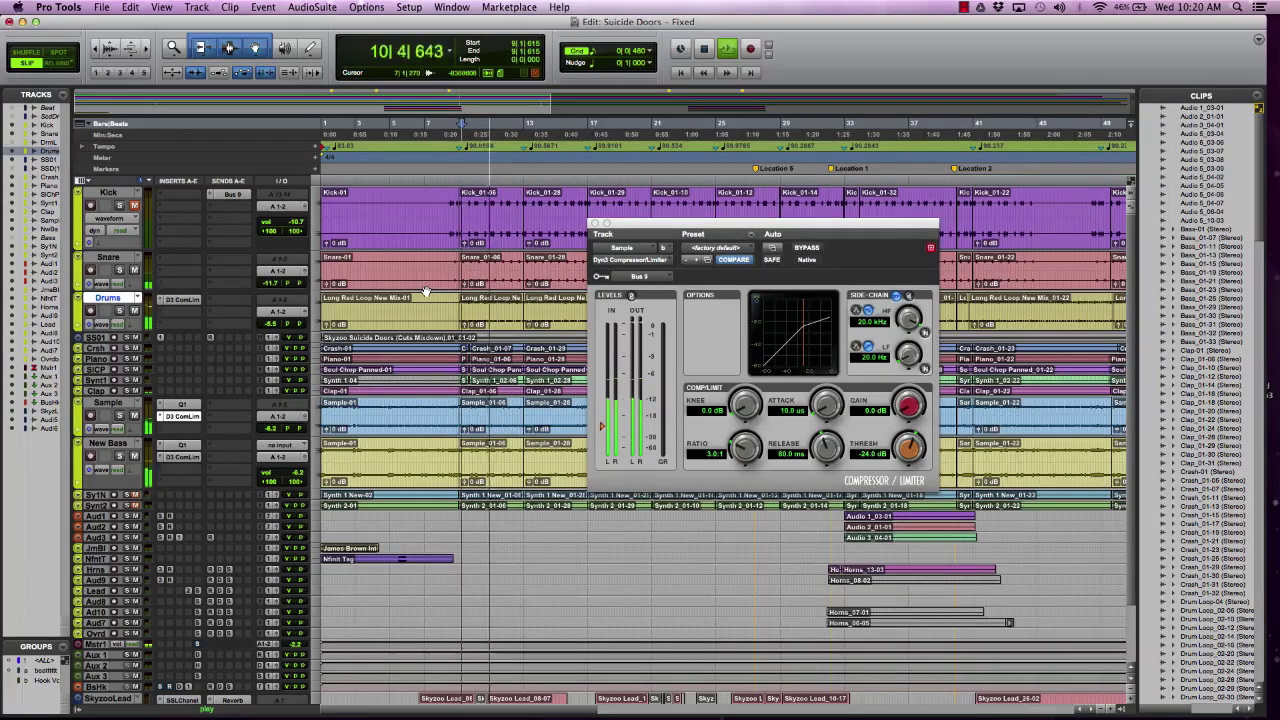
pyautogui.press('space')
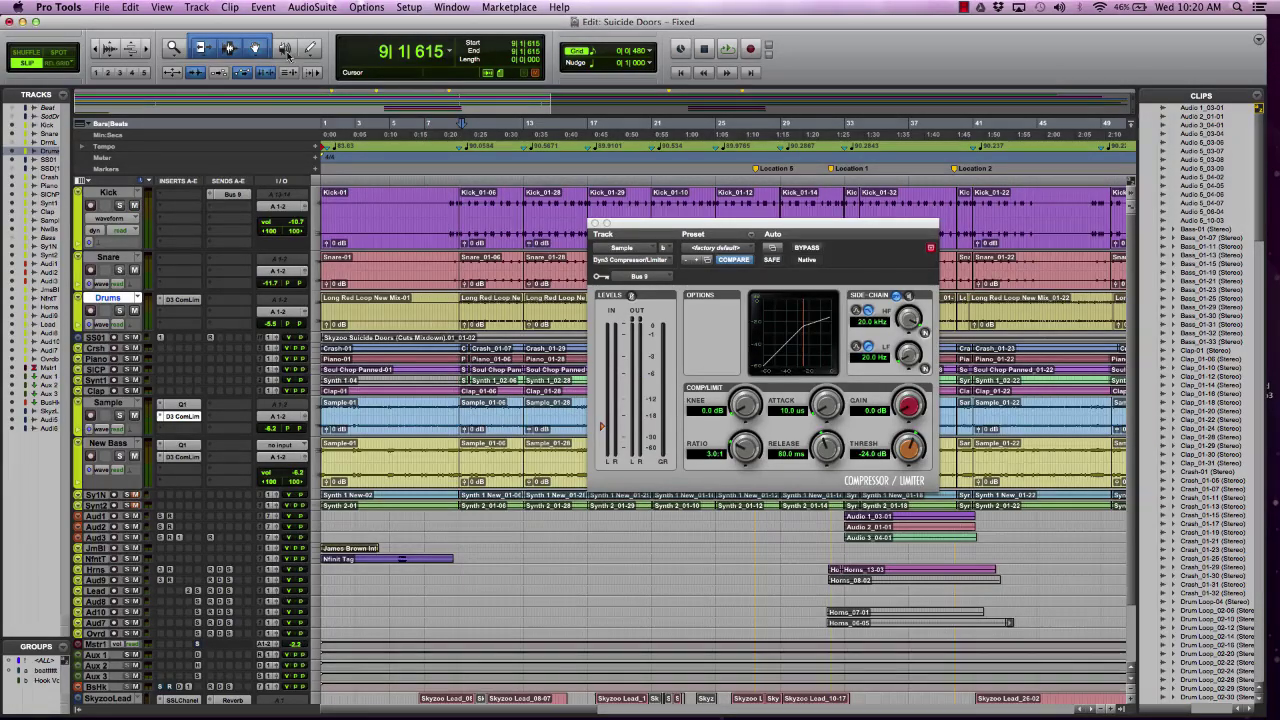
# Solo the Sample and Kick tracks.
pyautogui.click(117, 194)
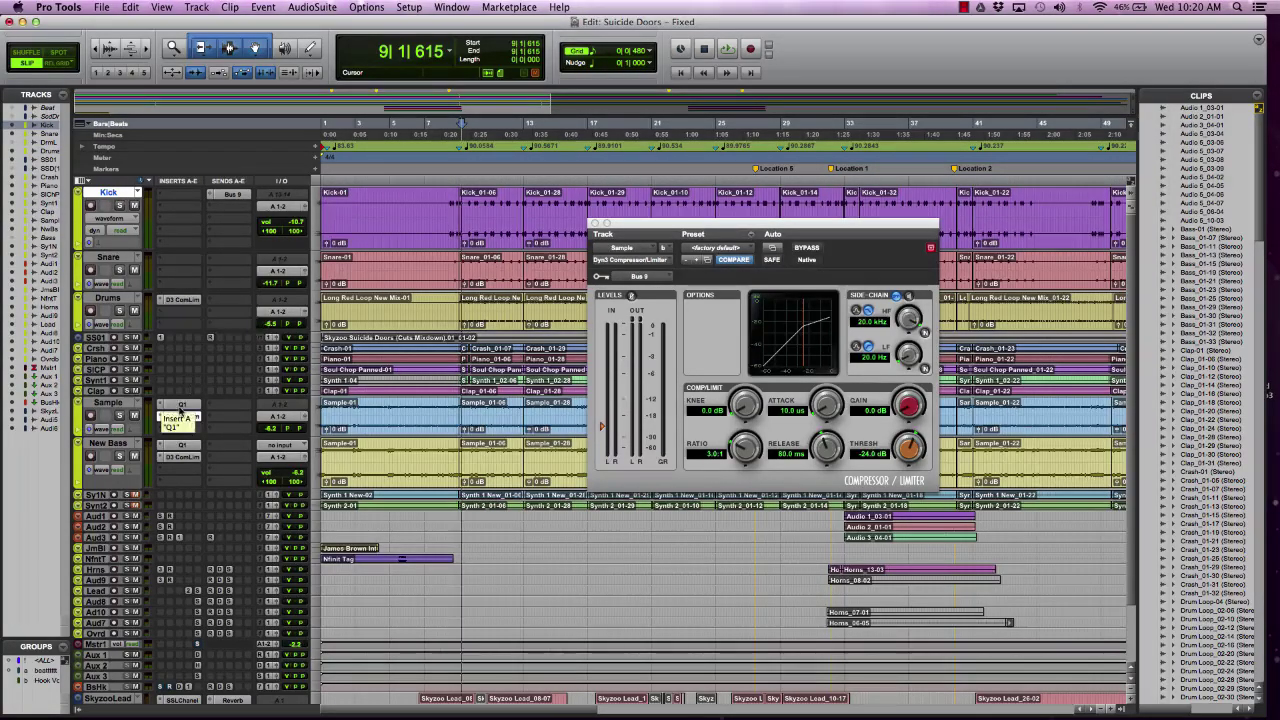
pyautogui.click(119, 415)
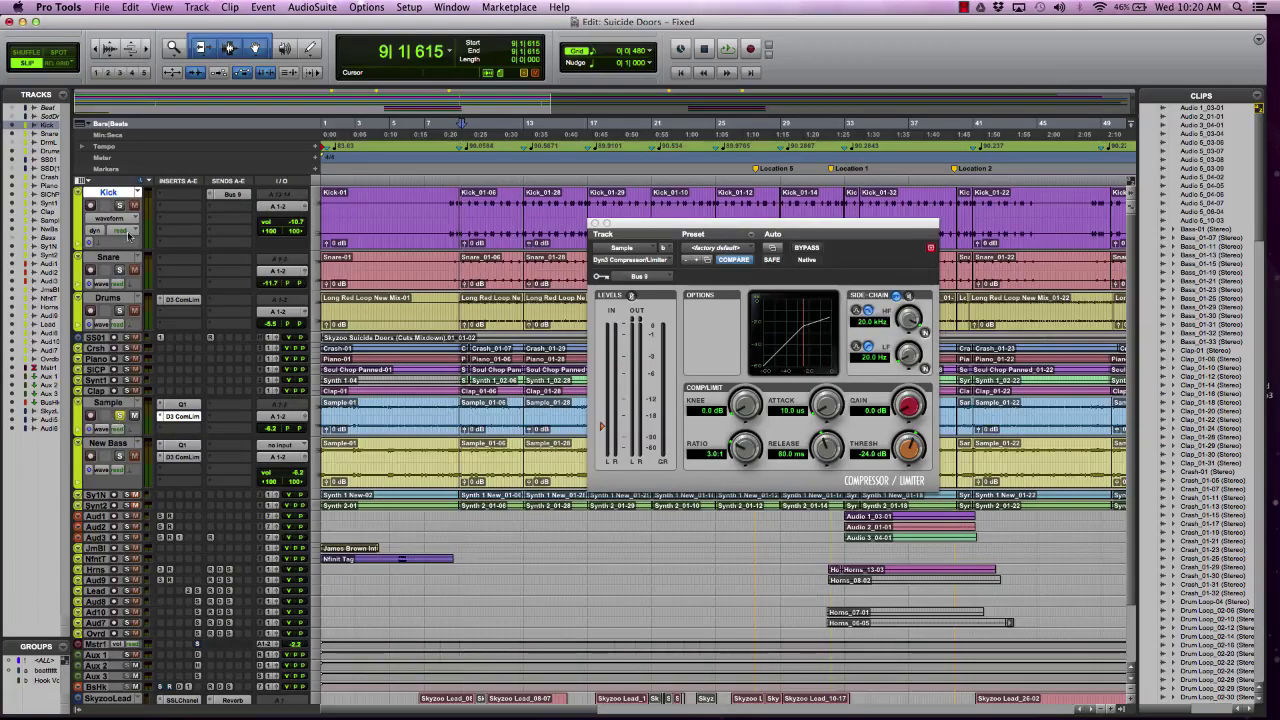
pyautogui.click(119, 205)
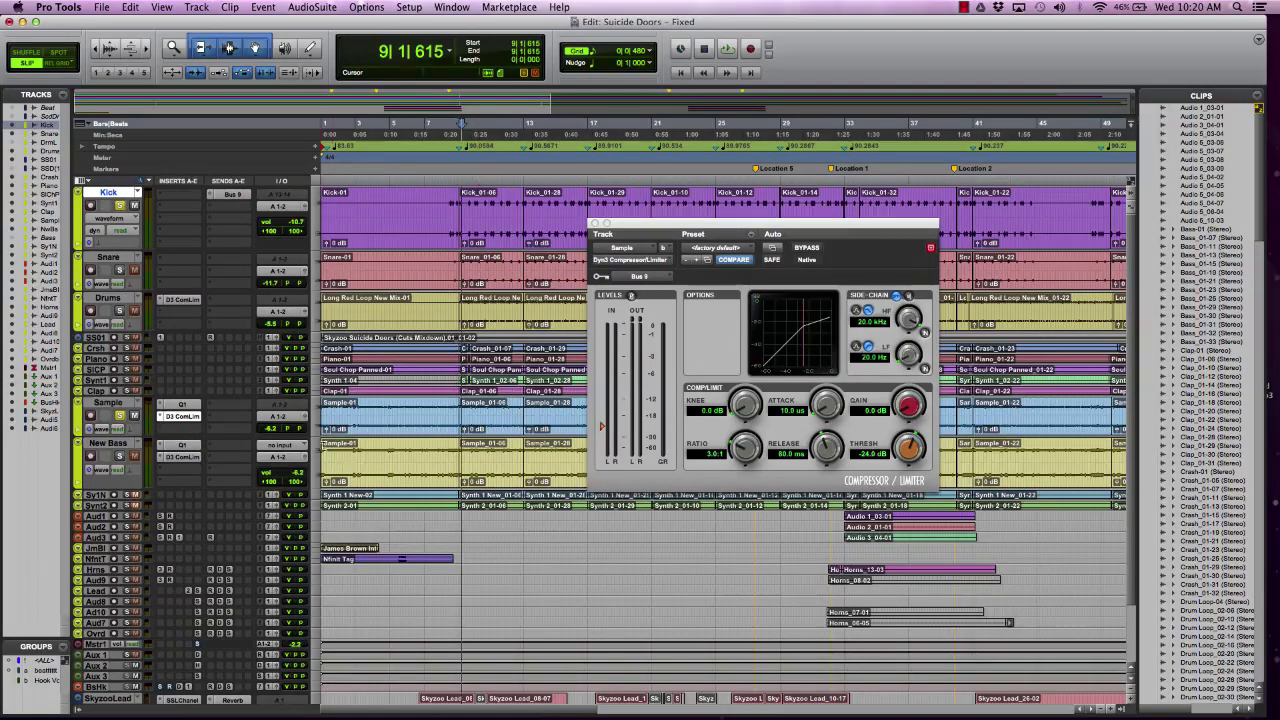
# Move the Sample track directly below the Kick track and increase the height of both.
pyautogui.click(108, 402)
pyautogui.moveTo(108, 402)
pyautogui.mouseDown()
pyautogui.moveTo(110, 262)
pyautogui.moveTo(118, 406)
pyautogui.mouseUp()
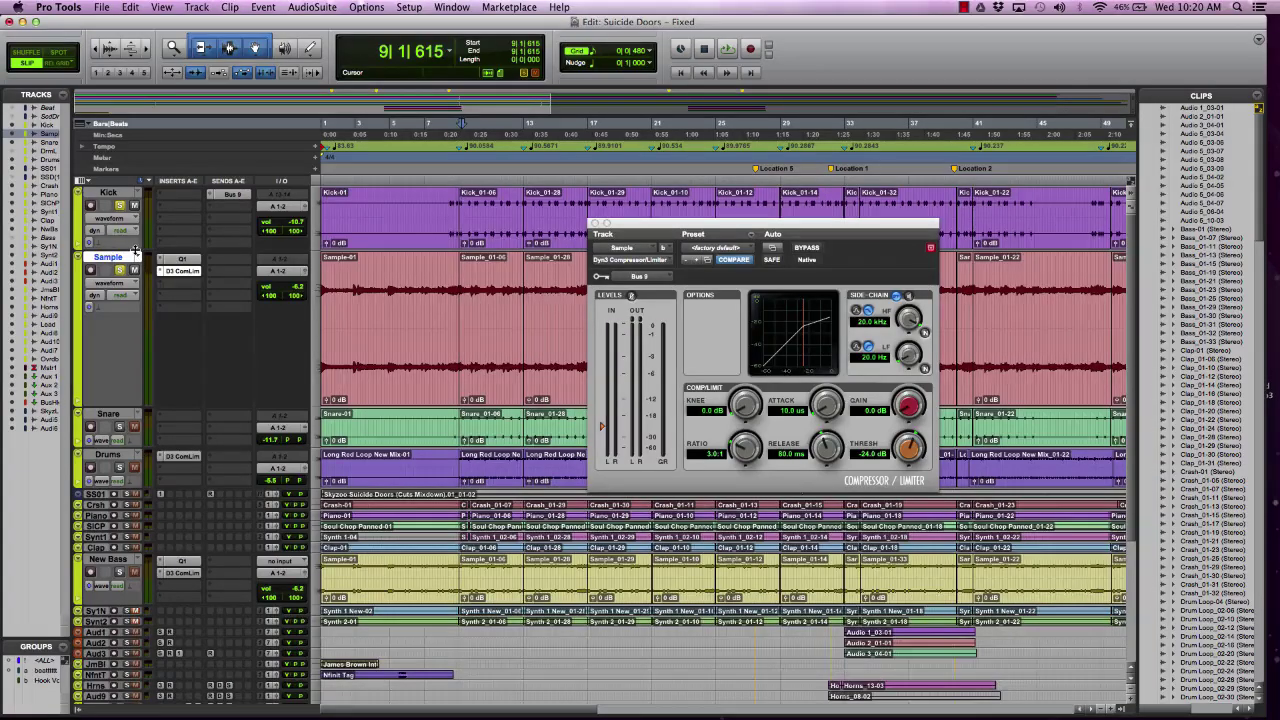
pyautogui.moveTo(133, 251); pyautogui.dragTo(118, 328)
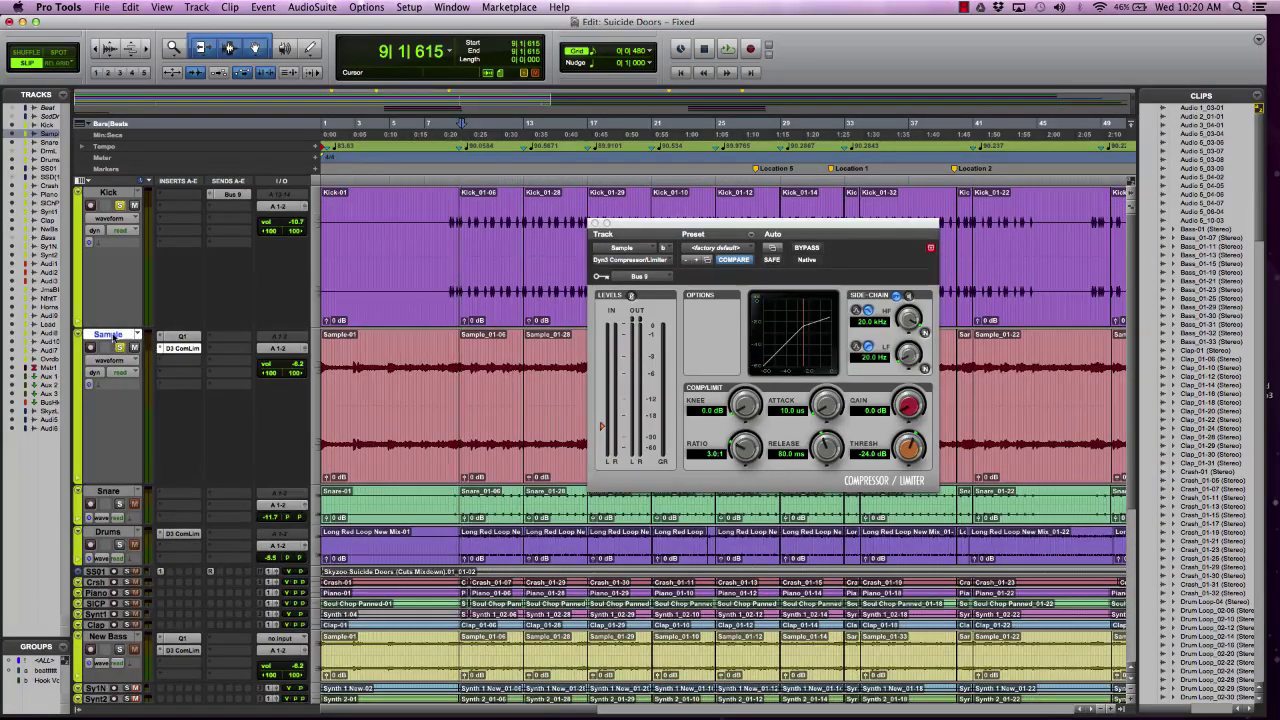
# Review the Q1 equalizer insert on the Sample track, close it and bring back that track's compressor.
pyautogui.click(190, 349)
pyautogui.click(192, 350)
pyautogui.moveTo(790, 228); pyautogui.dragTo(708, 186)
pyautogui.click(183, 336)
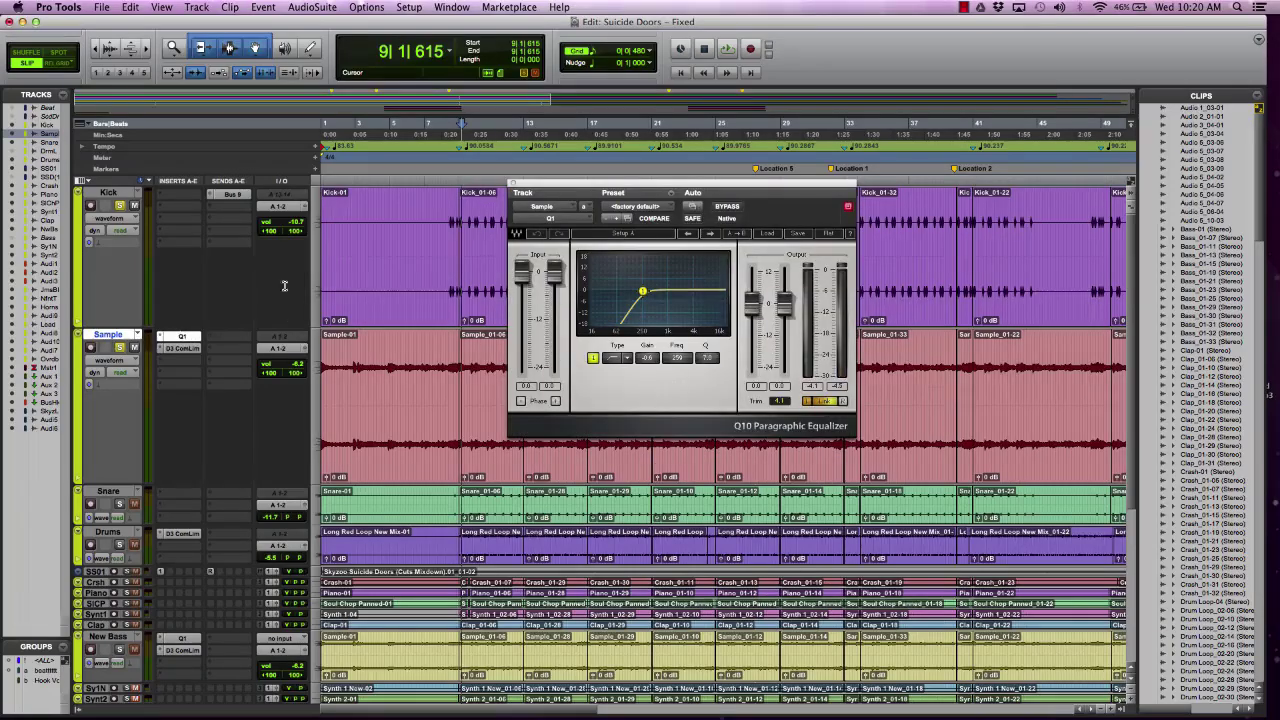
pyautogui.click(514, 185)
pyautogui.click(185, 337)
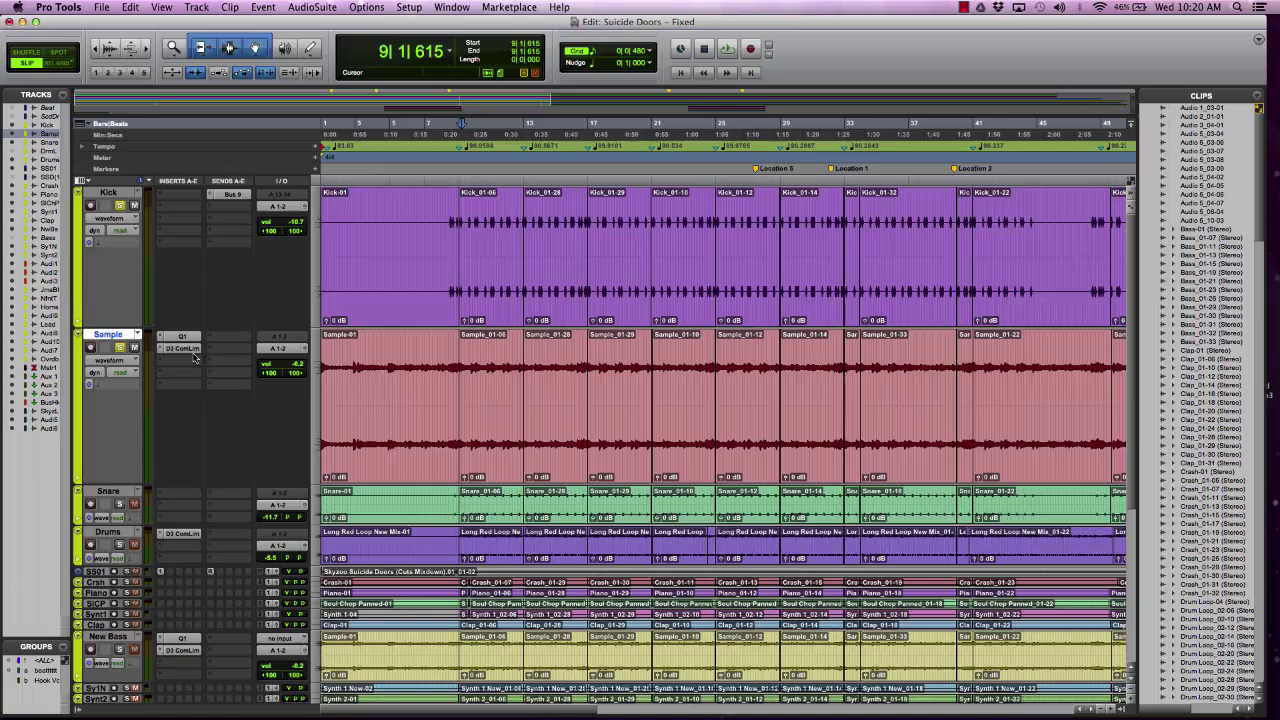
pyautogui.click(184, 348)
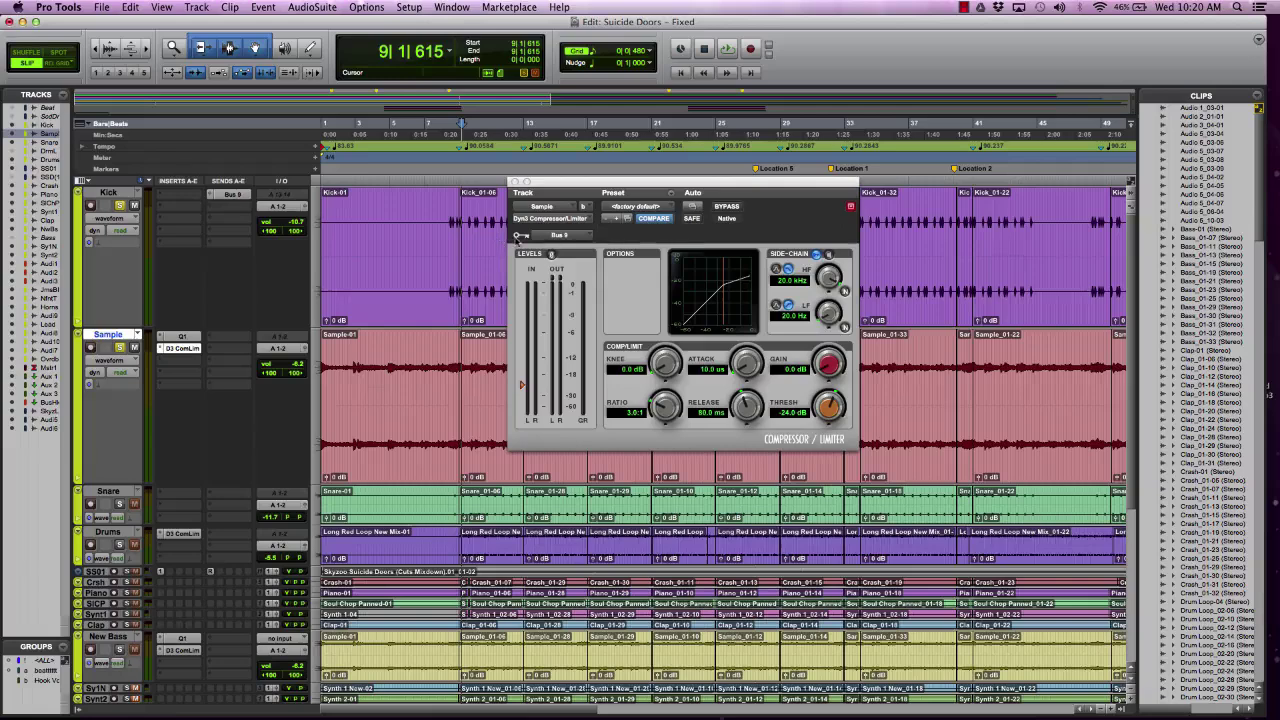
# Examine the bus choices for the Sample compressor's key input, leaving it on Bus 9 (Mono).
pyautogui.click(559, 235)
pyautogui.click(666, 241)
pyautogui.click(586, 237)
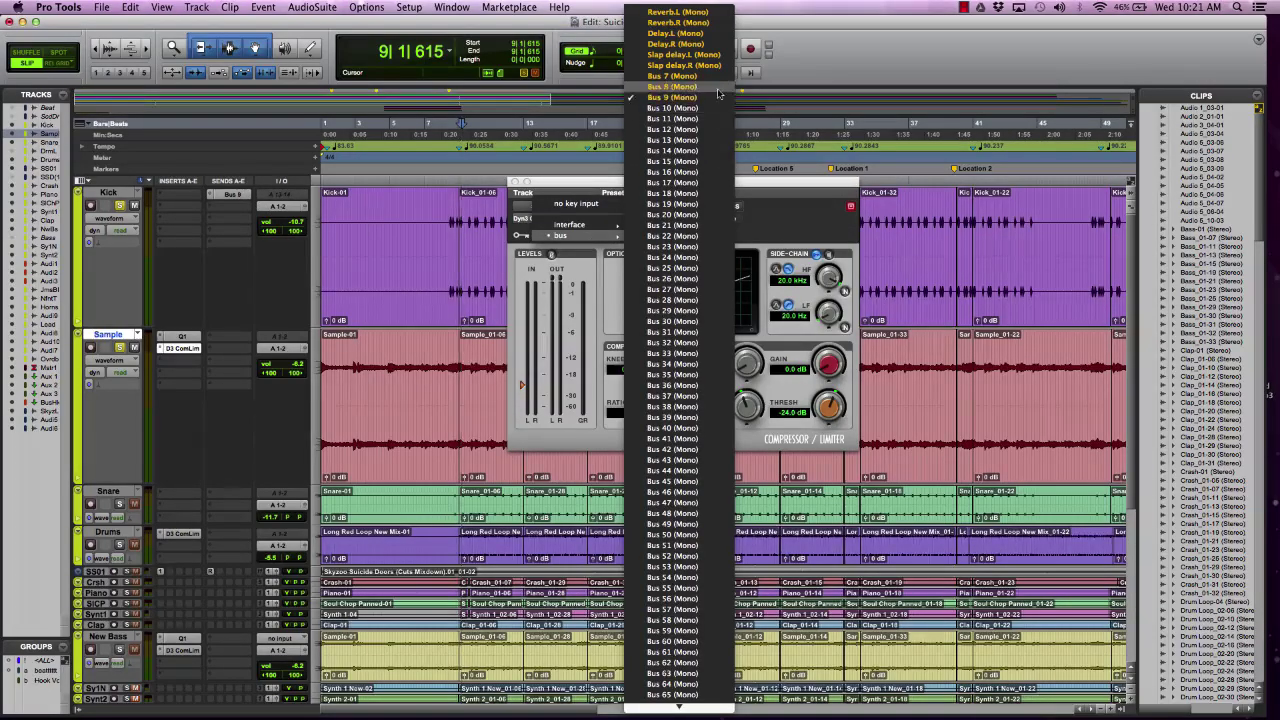
pyautogui.click(809, 192)
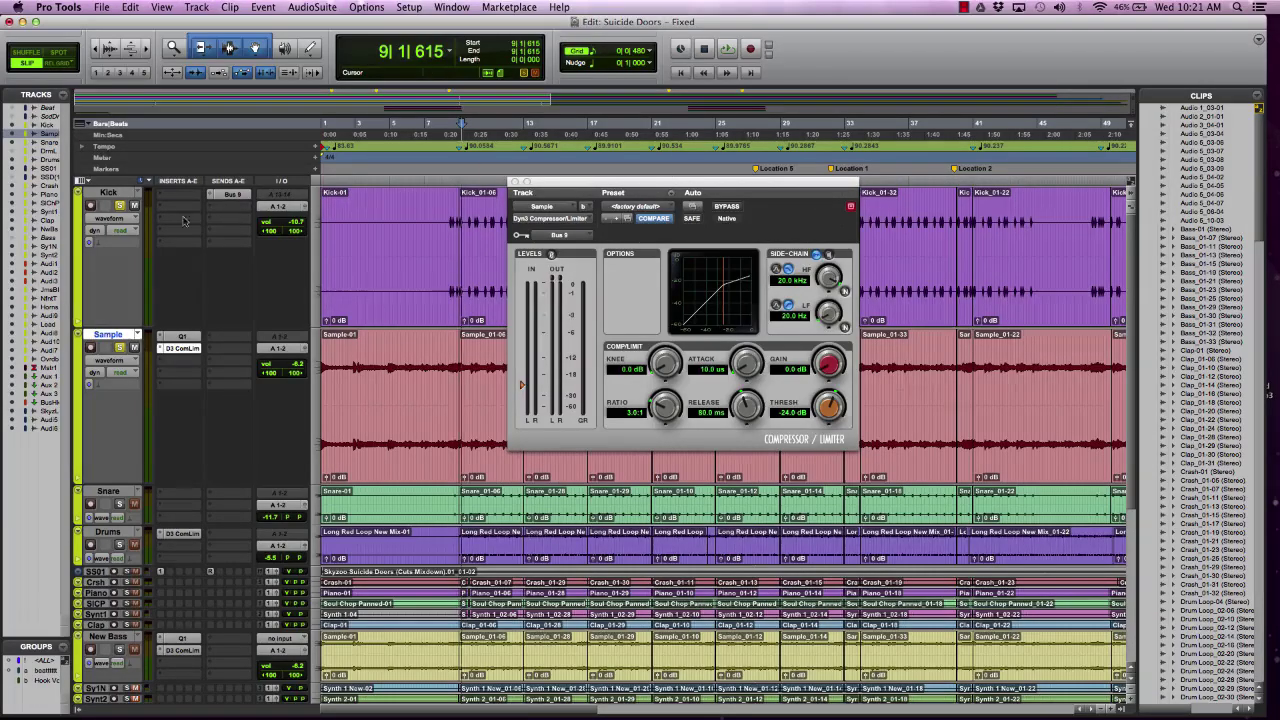
# Remove the Kick track's existing Bus 9 send and assign a new send to Bus 9 (Mono).
pyautogui.click(123, 195)
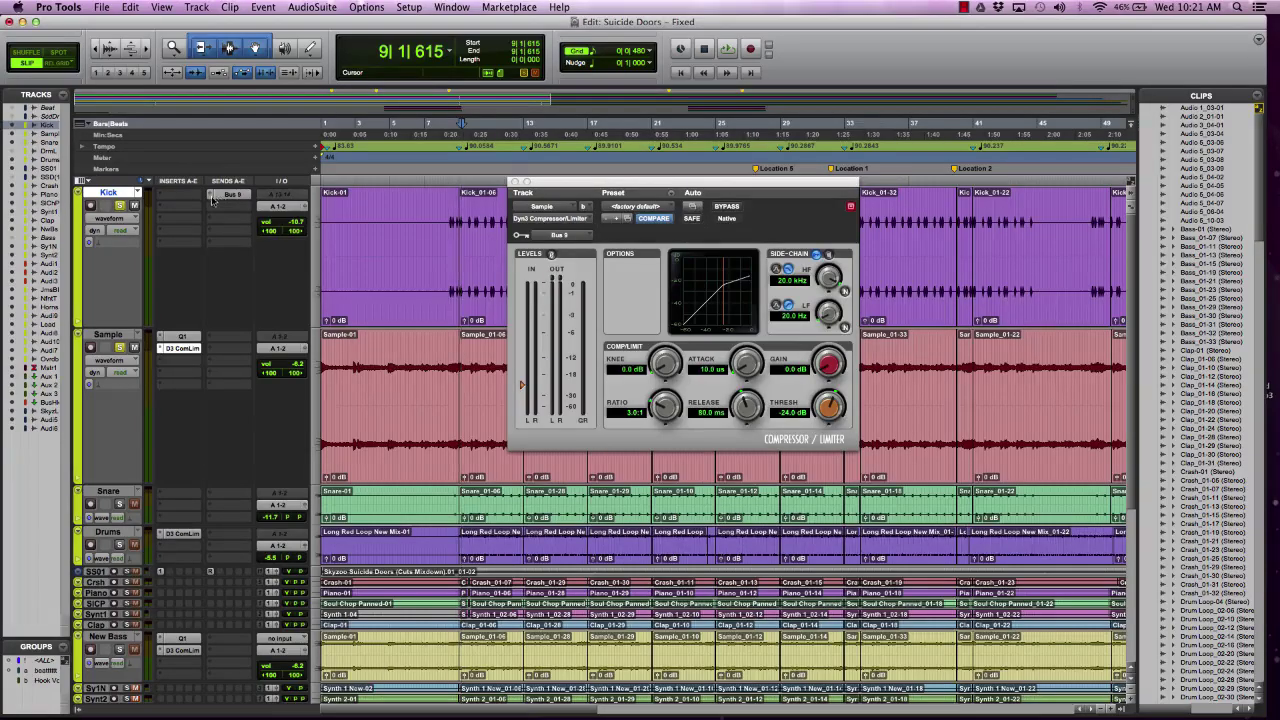
pyautogui.click(222, 200)
pyautogui.moveTo(226, 209)
pyautogui.click(240, 180)
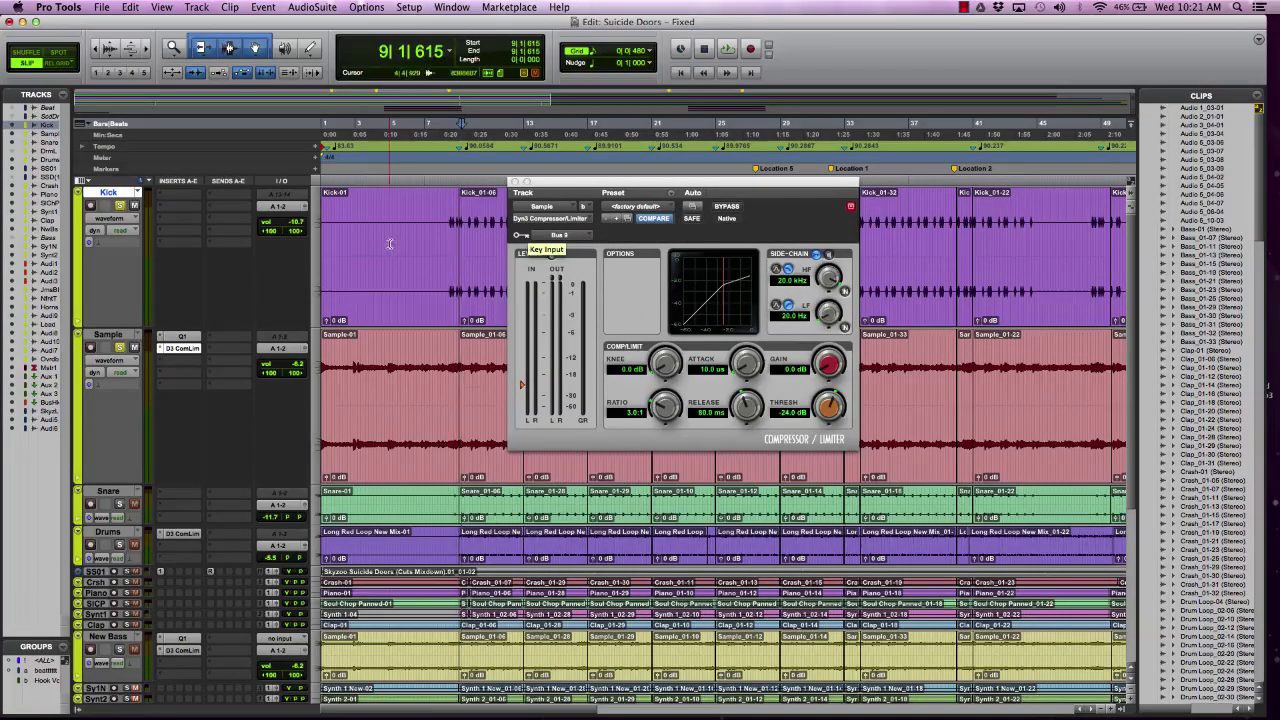
pyautogui.click(227, 197)
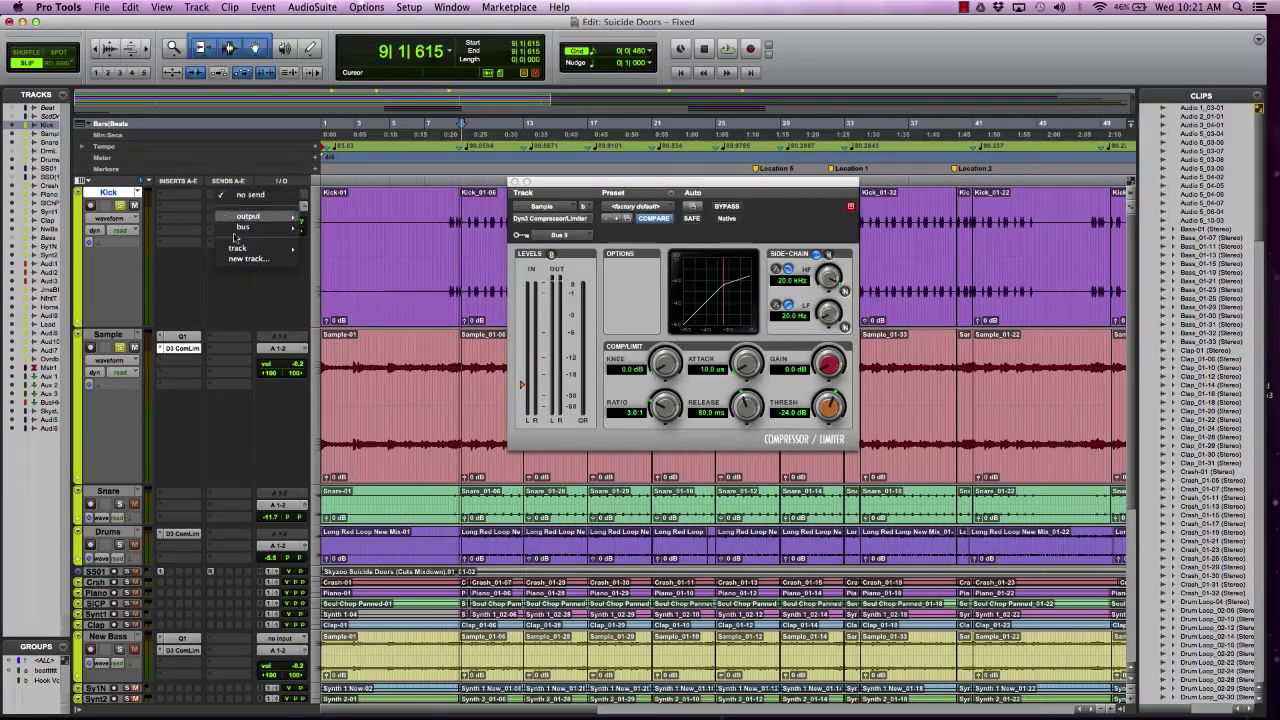
pyautogui.moveTo(250, 228)
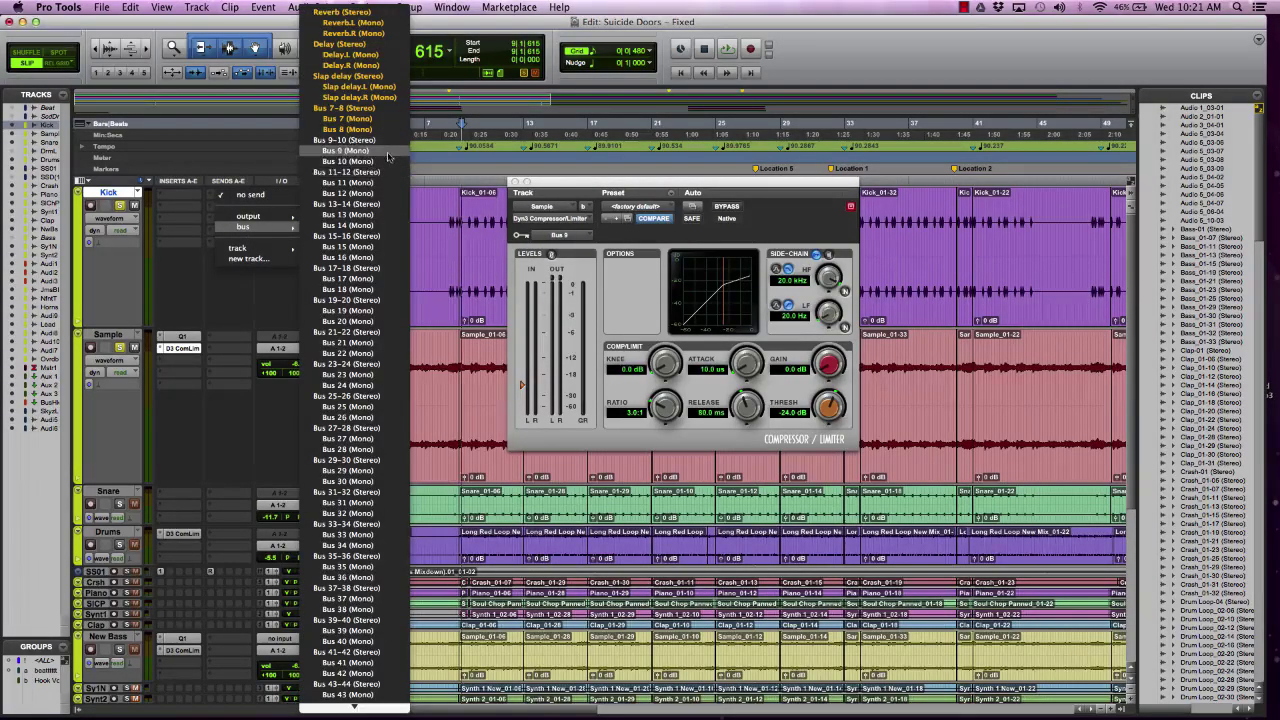
pyautogui.click(388, 157)
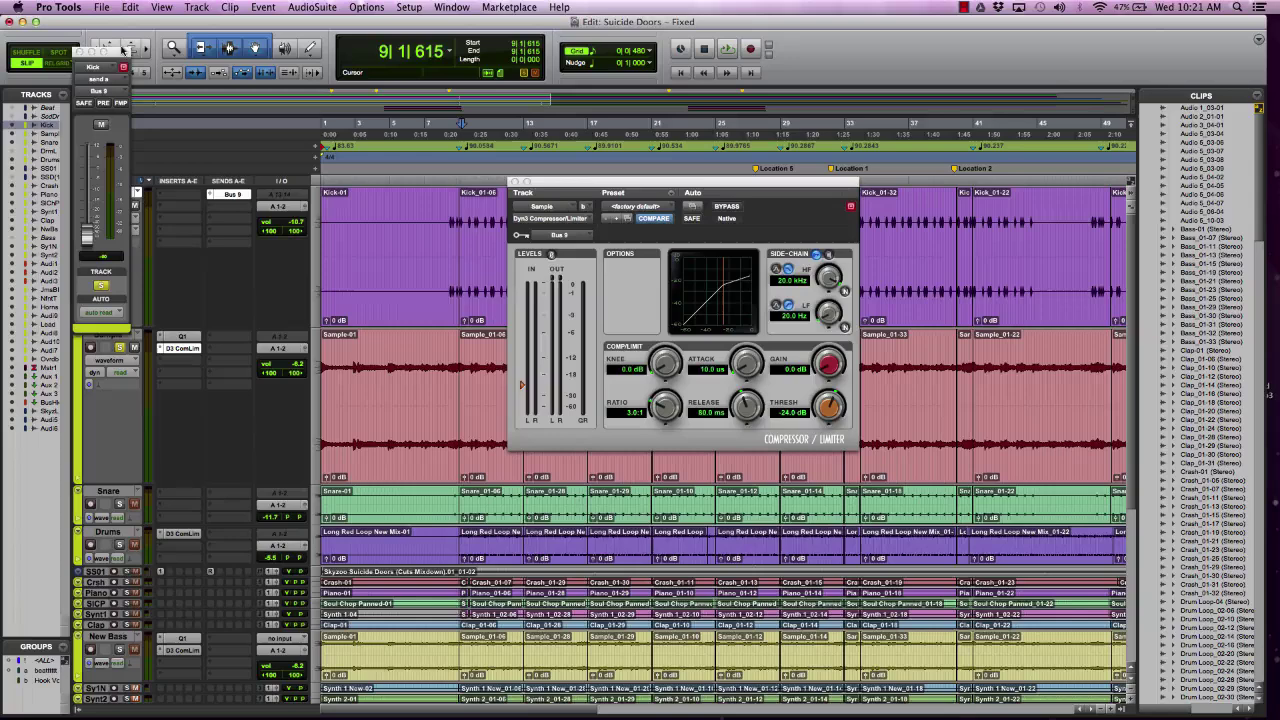
# Raise the Kick track's Bus 9 send level to 0.0 dB and close its send fader window.
pyautogui.moveTo(120, 52); pyautogui.dragTo(388, 205)
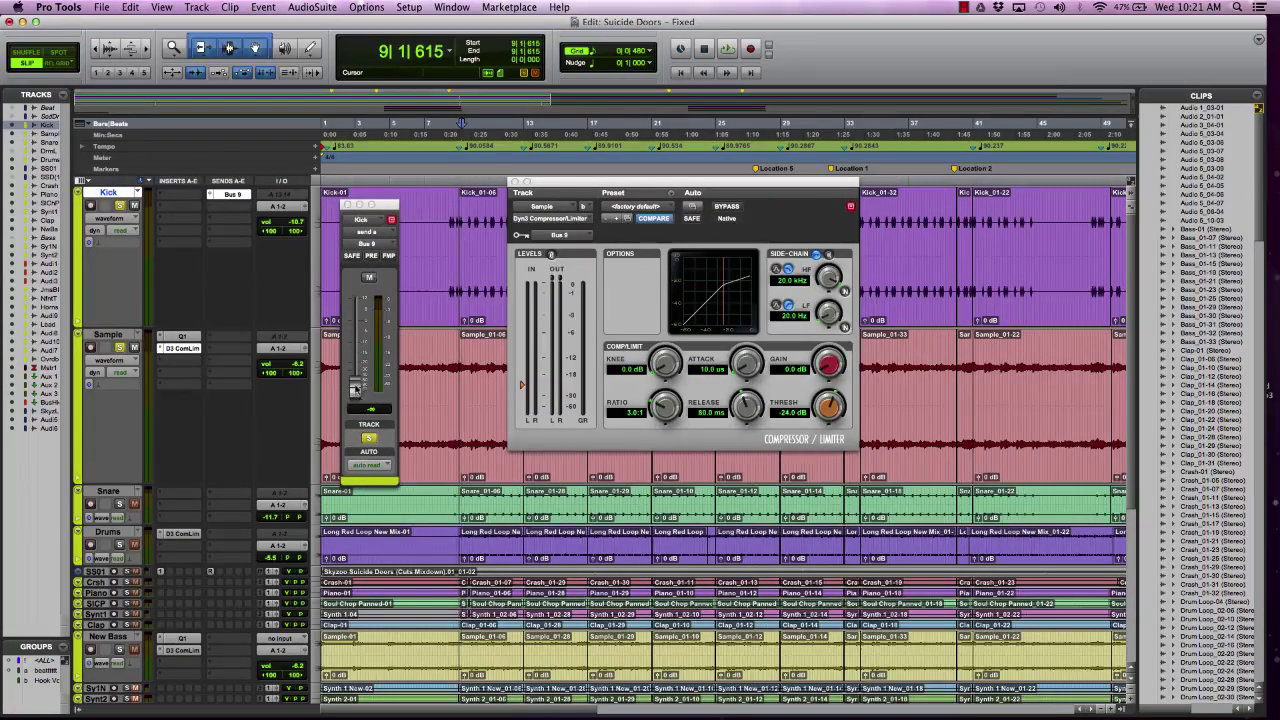
pyautogui.moveTo(355, 392); pyautogui.dragTo(355, 322)
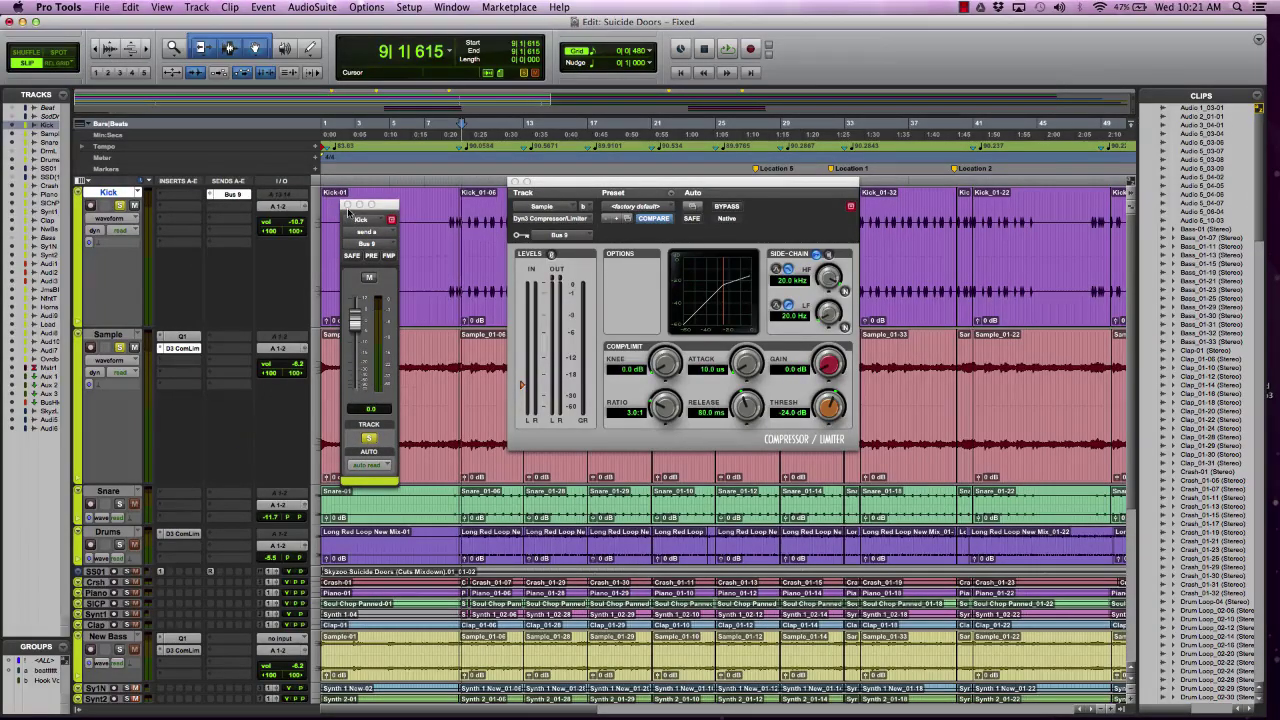
pyautogui.click(347, 205)
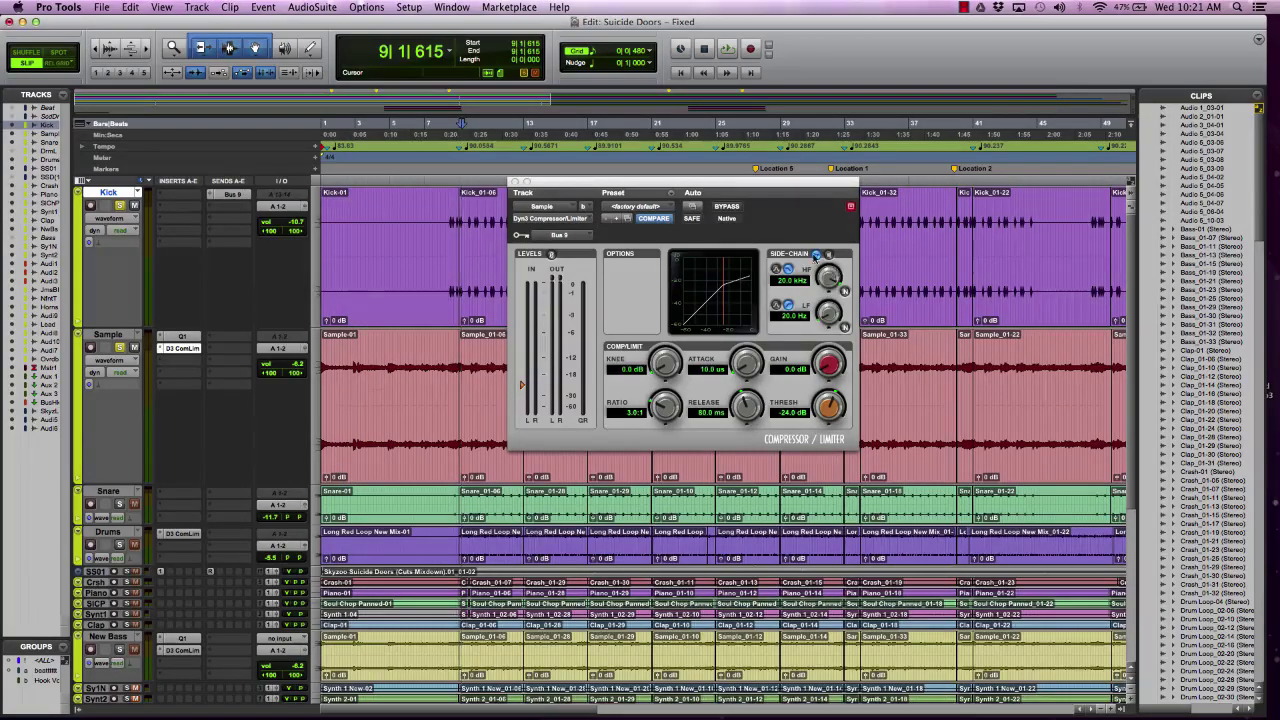
# Move the Sample compressor off the start of the clips and play the session with its external side-chain key enabled, then stop.
pyautogui.click(790, 240)
pyautogui.moveTo(726, 196); pyautogui.dragTo(797, 233)
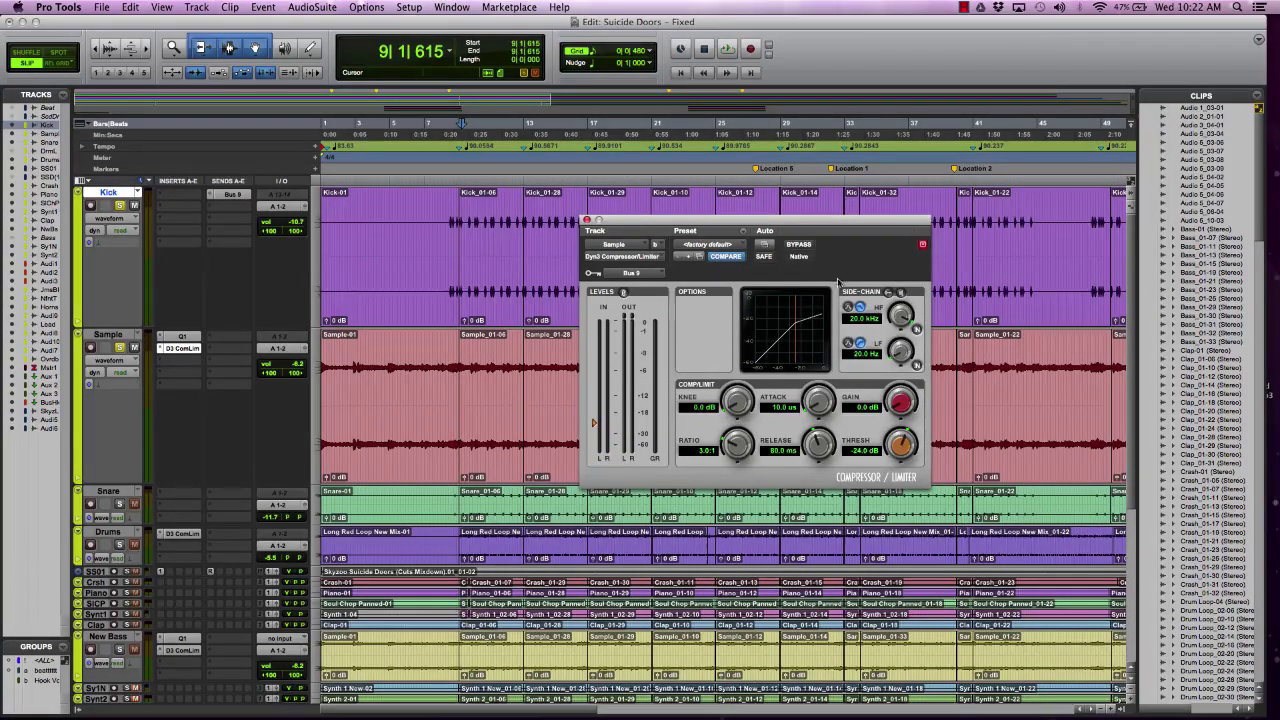
pyautogui.moveTo(830, 220); pyautogui.dragTo(744, 222)
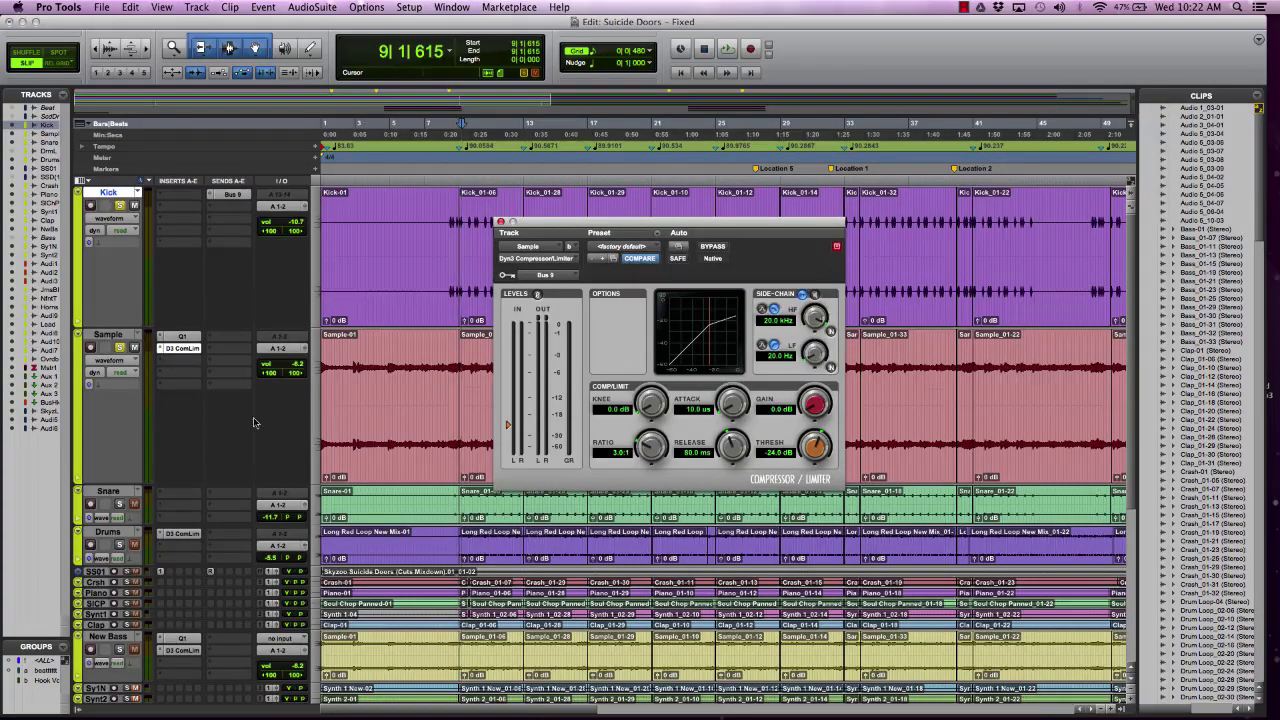
pyautogui.press('space')
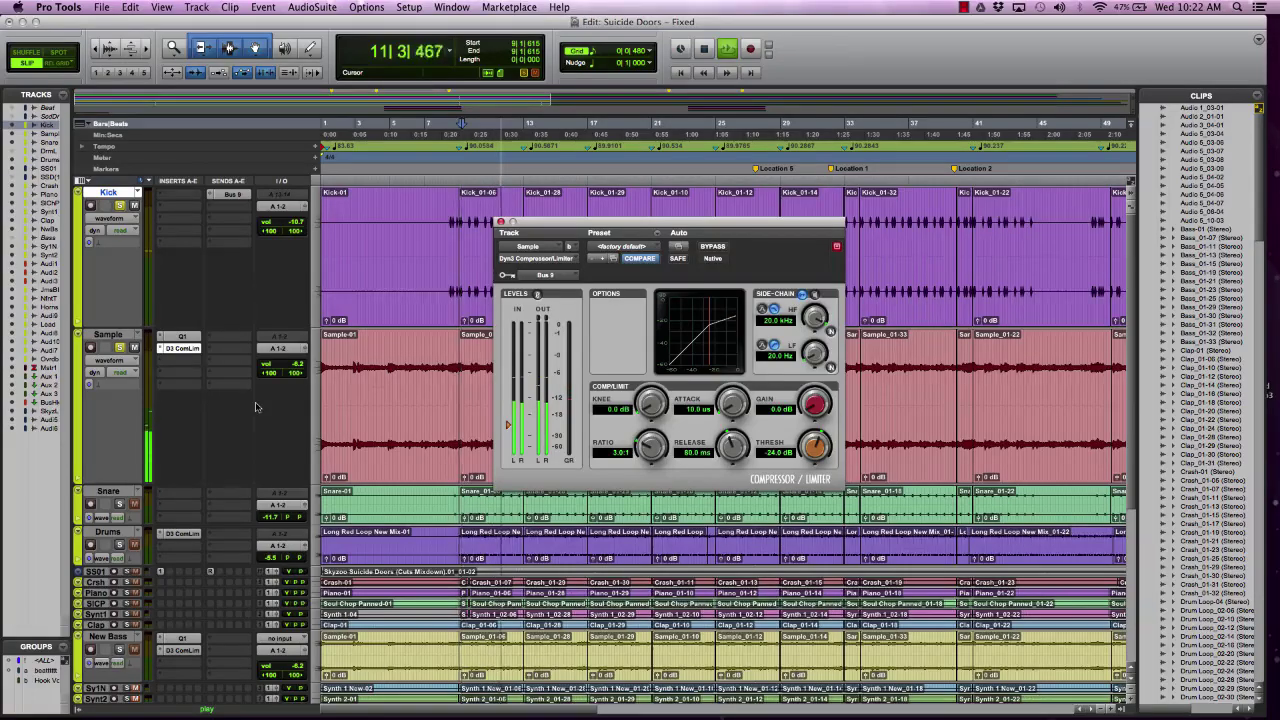
pyautogui.press('space')
# Lengthen the Sample compressor's release to 511.3 ms and audition the effect during playback.
pyautogui.scroll(-5, 281, 400)
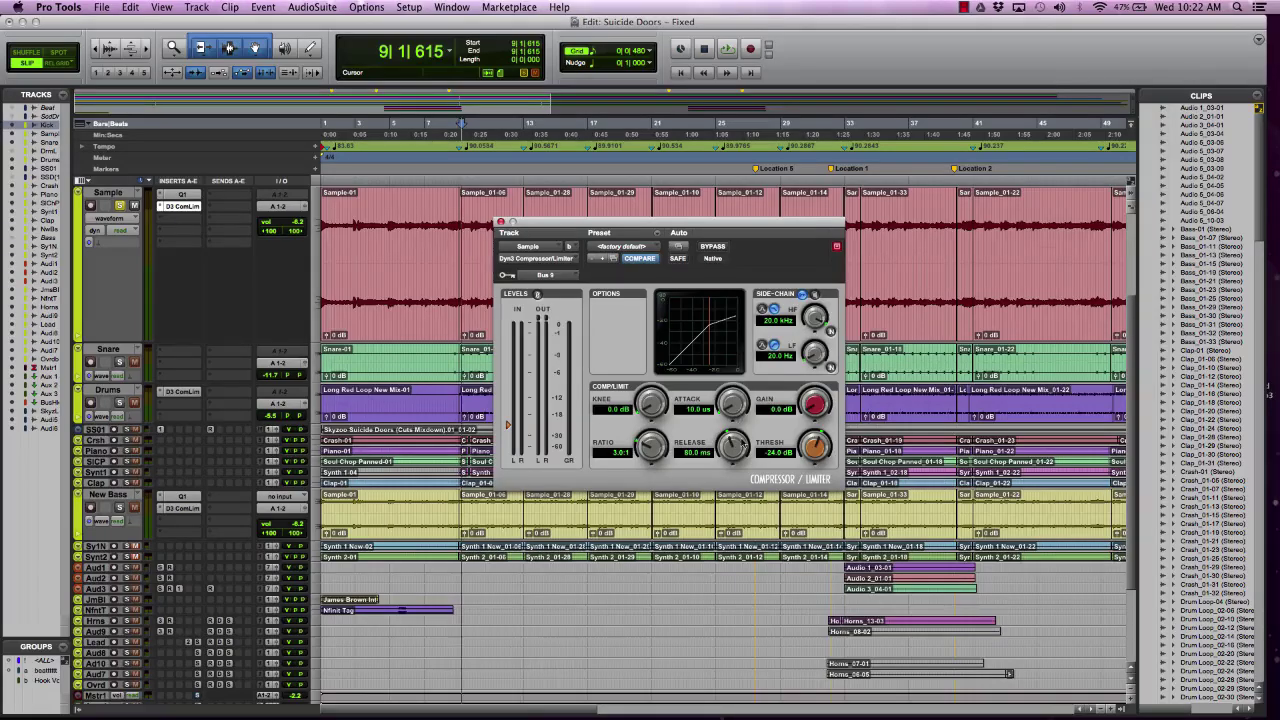
pyautogui.moveTo(740, 447); pyautogui.dragTo(746, 438)
pyautogui.press('space')
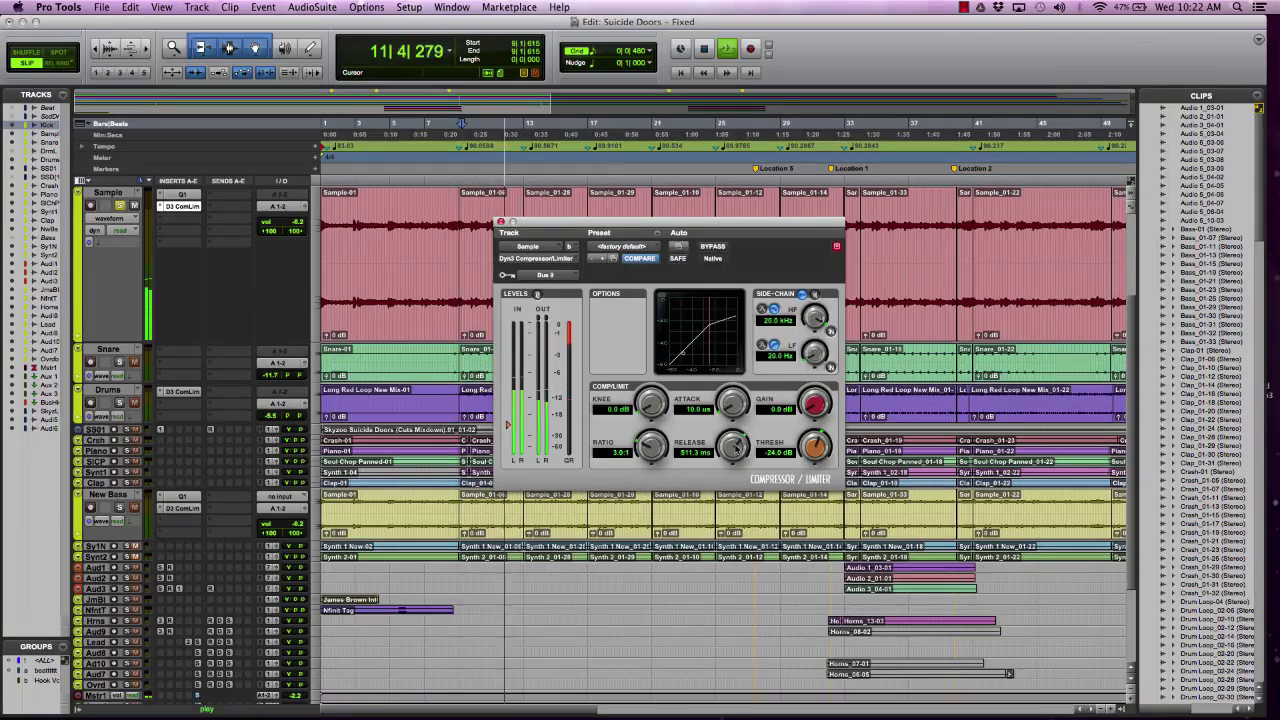
pyautogui.press('space')
# Shorten the Sample compressor's release, trying 38.3 ms, and close the compressor.
pyautogui.moveTo(736, 450); pyautogui.dragTo(724, 476)
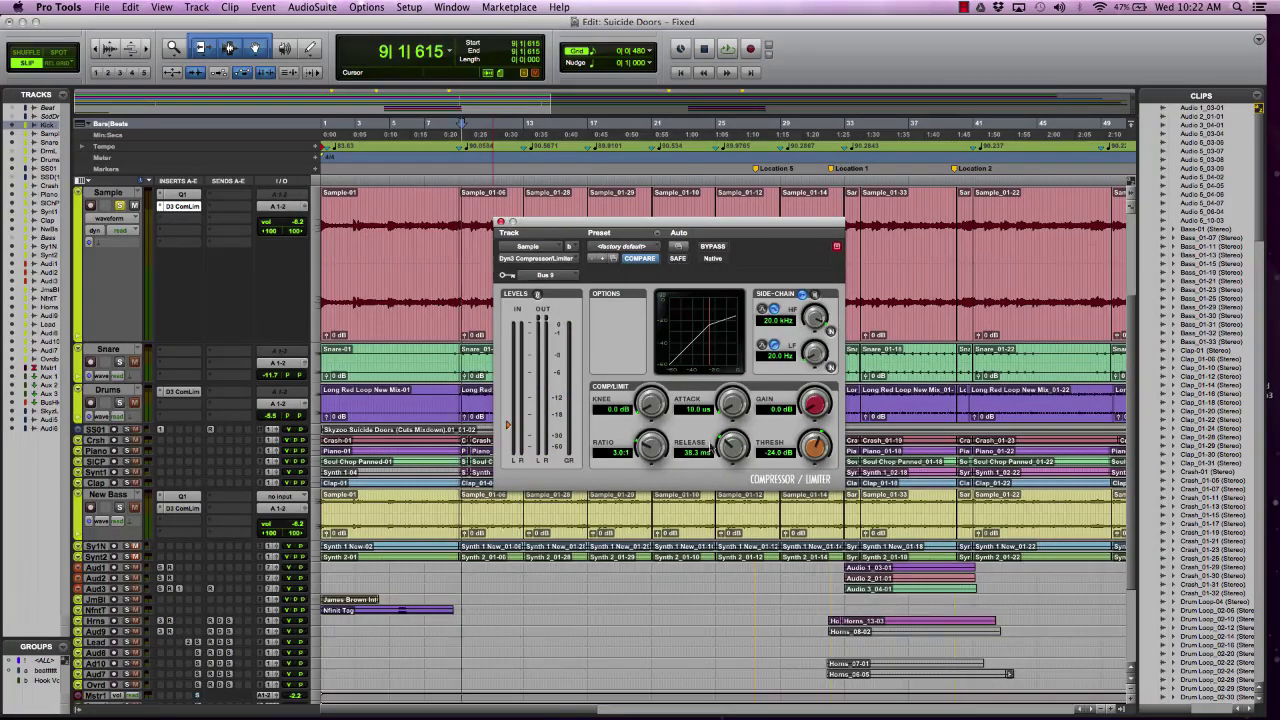
pyautogui.moveTo(711, 447); pyautogui.dragTo(727, 458)
pyautogui.click(501, 222)
pyautogui.scroll(3, 395, 276)
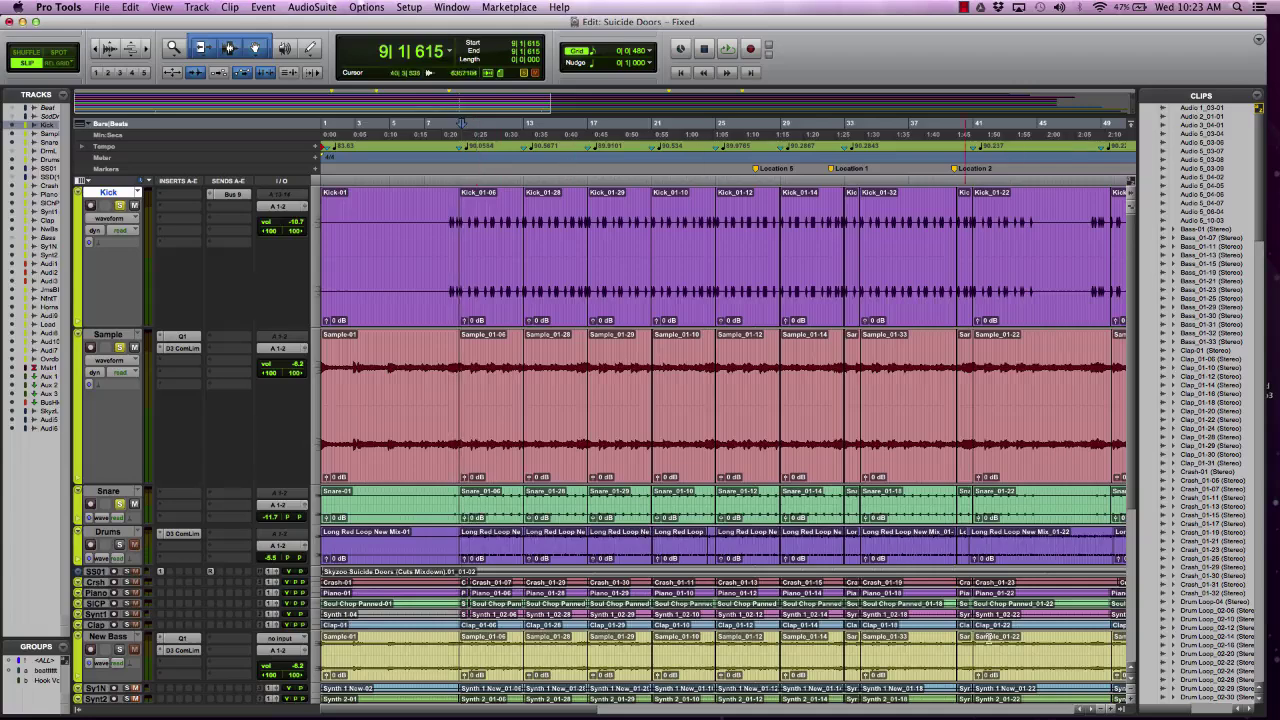
# Reduce the other track heights, enlarge the New Bass track and move it between the Kick and Sample tracks.
pyautogui.click(1135, 688)
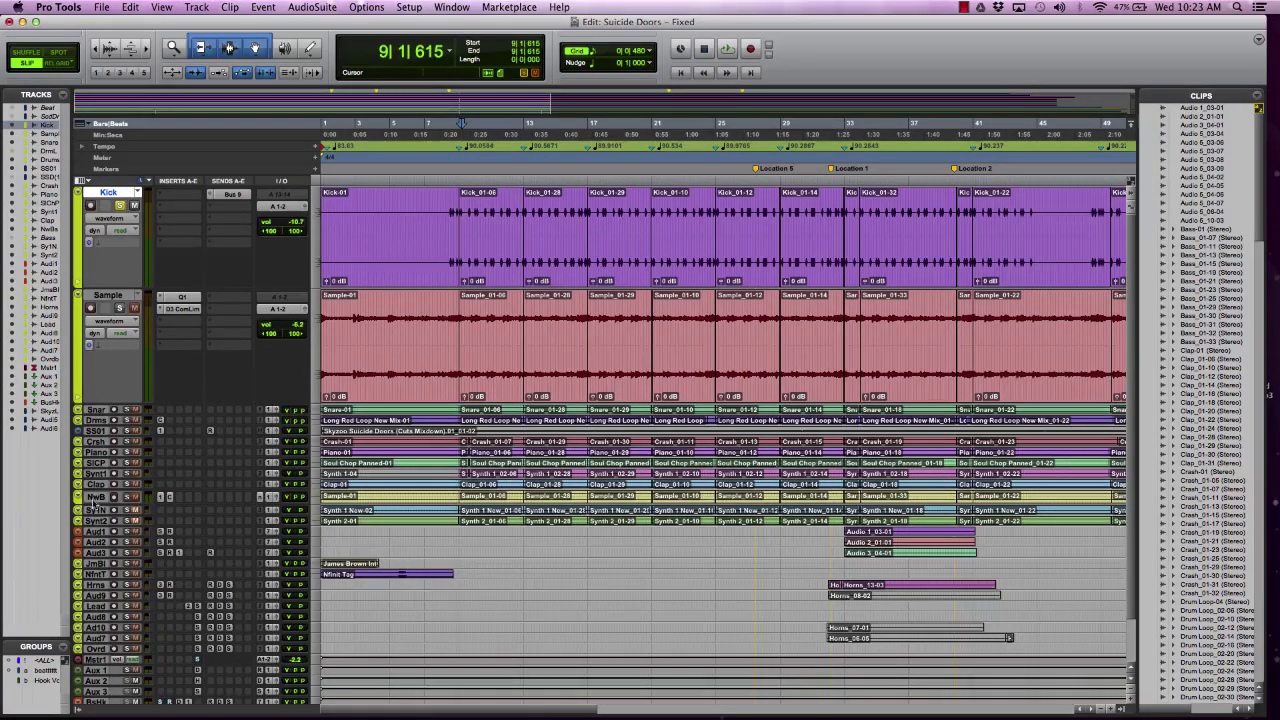
pyautogui.moveTo(90, 501); pyautogui.dragTo(80, 570)
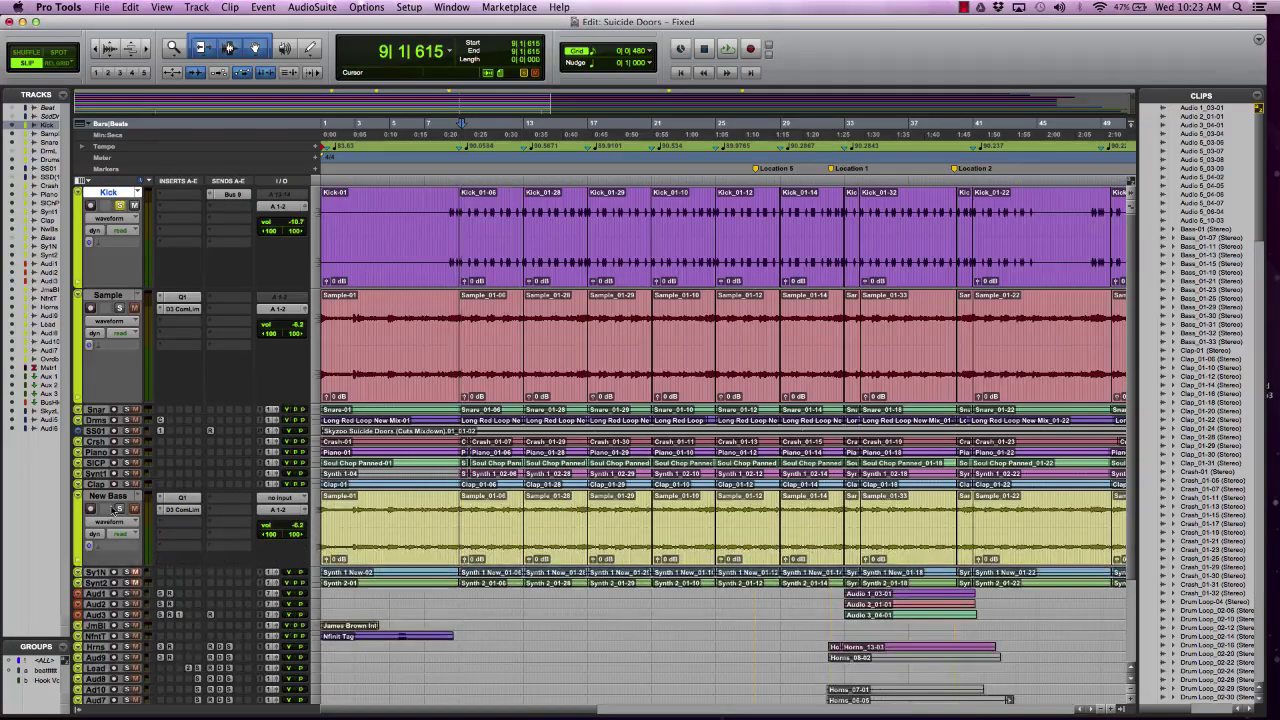
pyautogui.click(108, 496)
pyautogui.moveTo(157, 285); pyautogui.dragTo(155, 288)
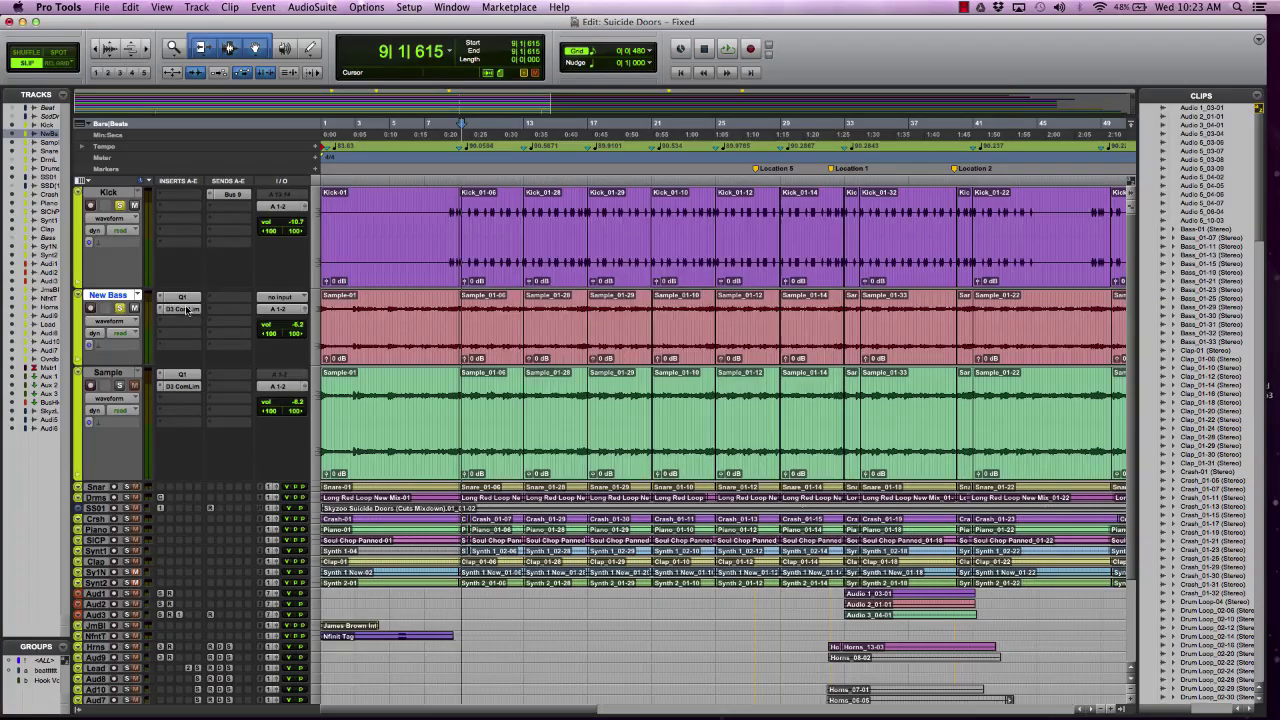
# Review the New Bass track's compressor settings, close it and play the full mix with no tracks soloed.
pyautogui.click(178, 309)
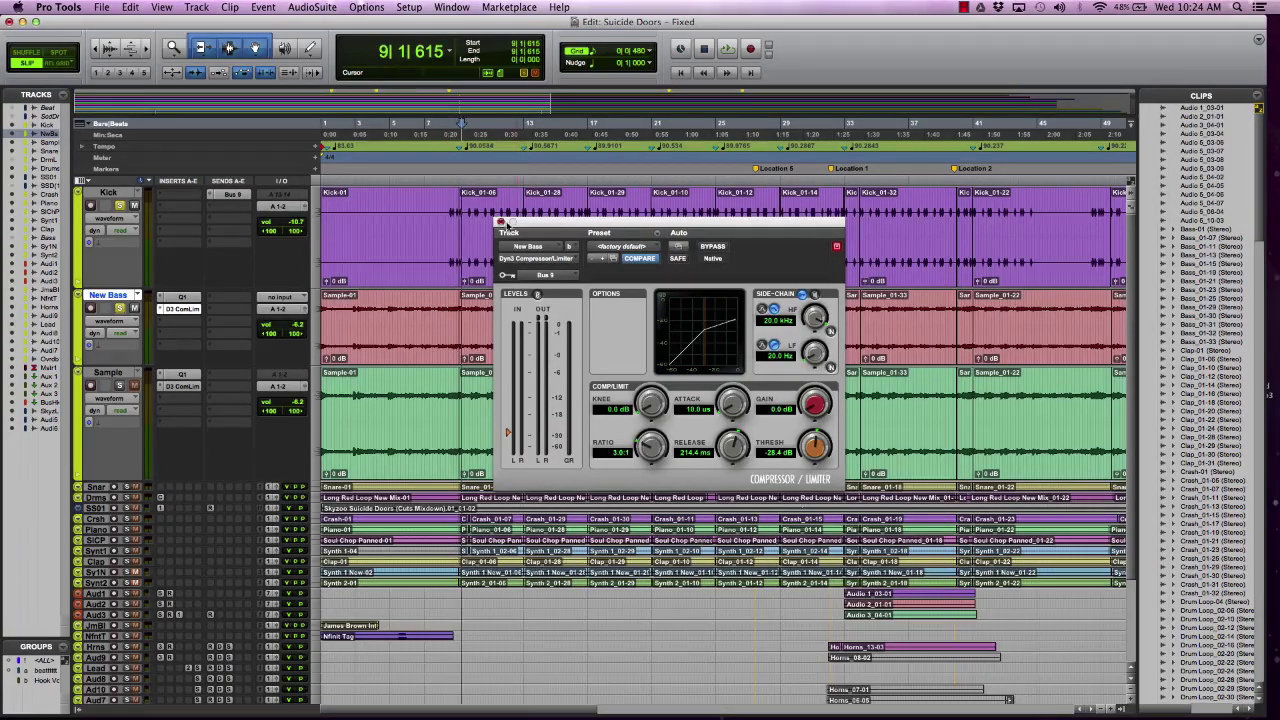
pyautogui.click(500, 222)
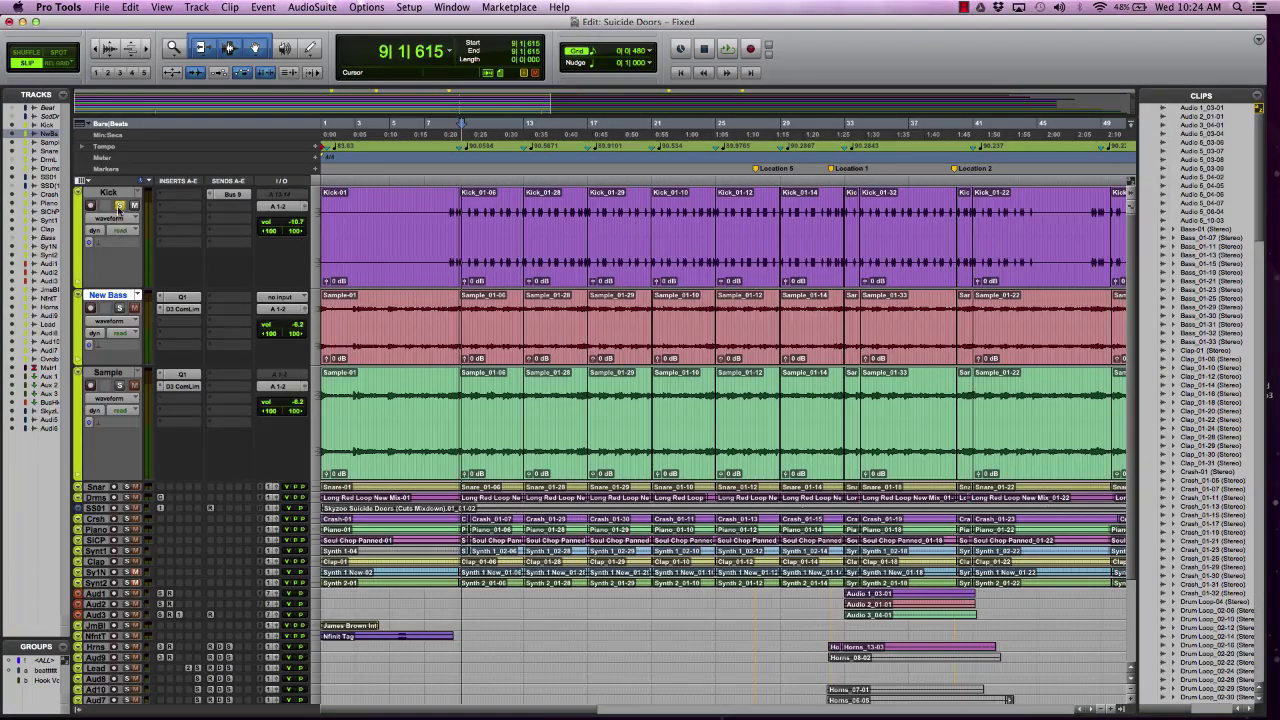
pyautogui.press('space')
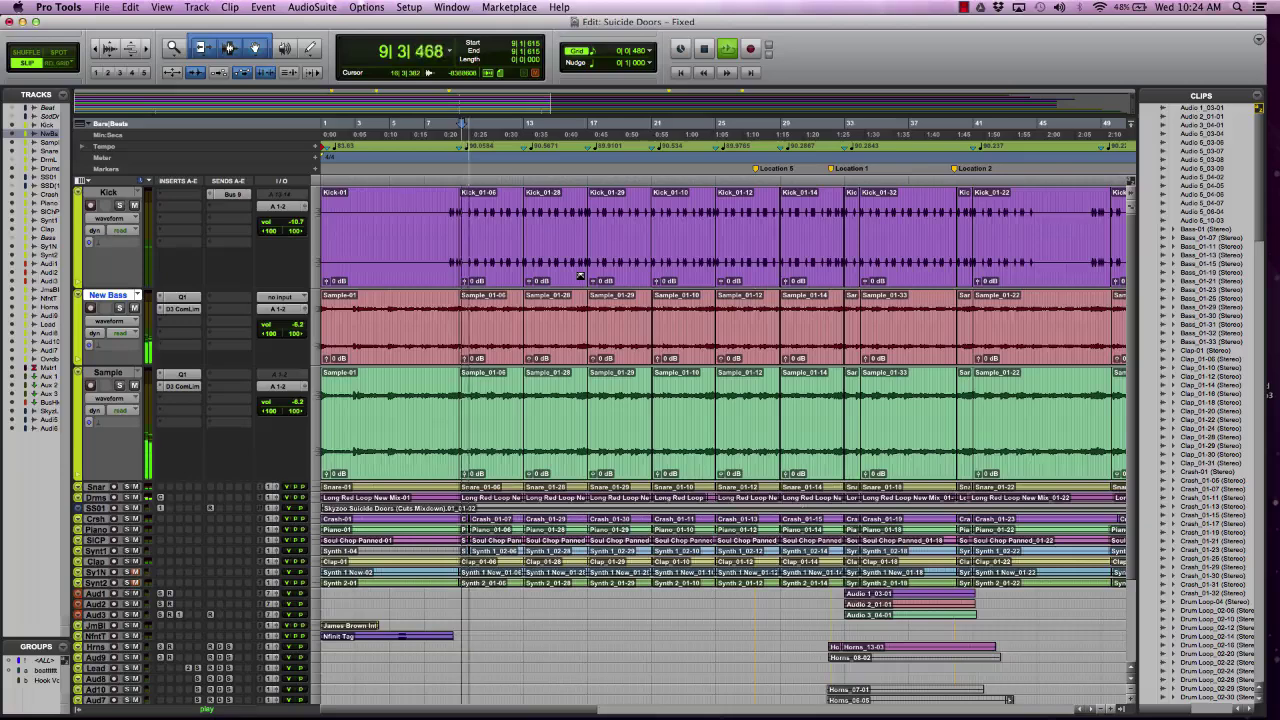